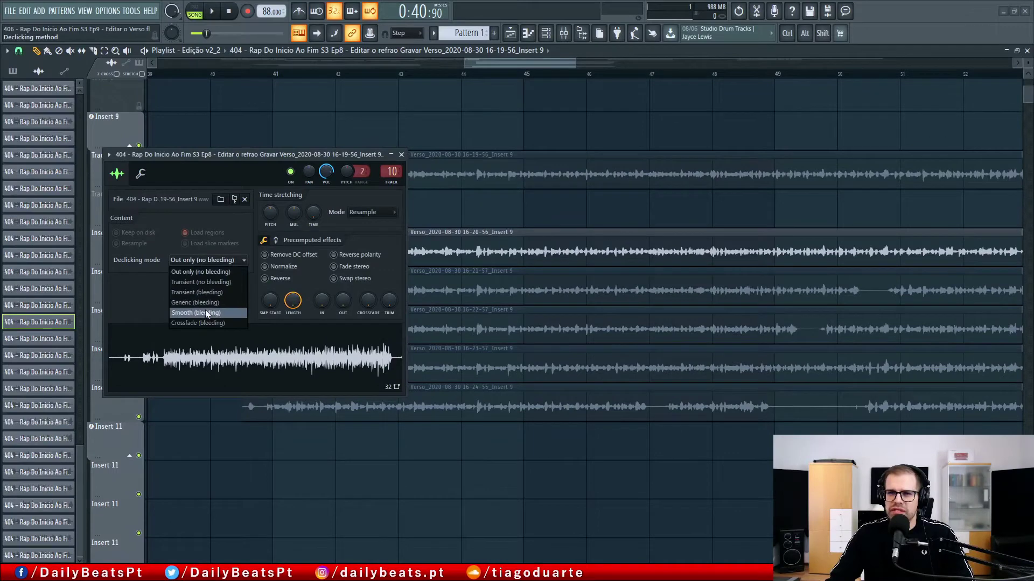
- Set the declicking mode of the 16-20-56 vocal clip to Smooth (bleeding)
left_click(402, 155)
double_click(337, 235)
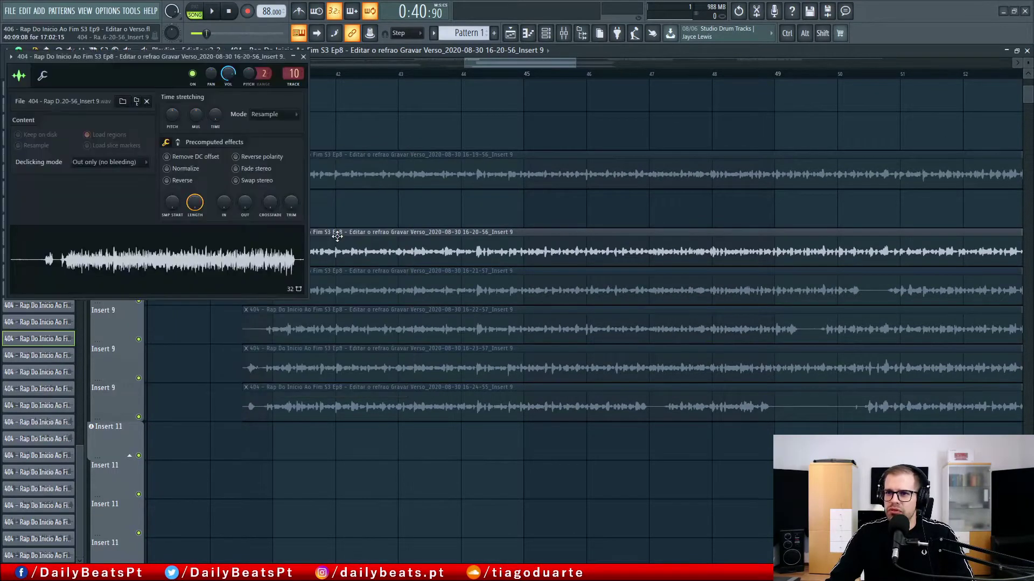
left_click(122, 163)
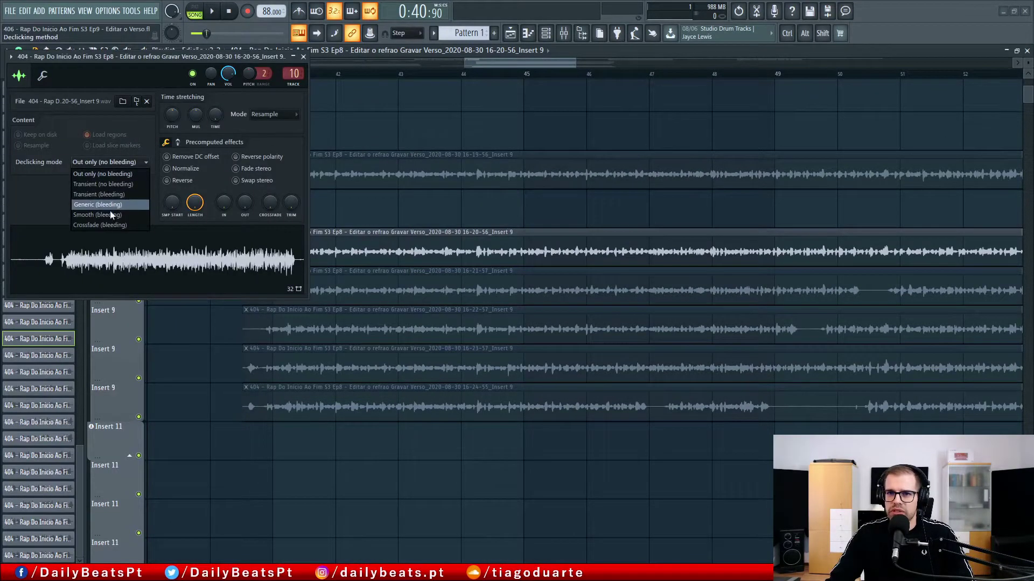
left_click(110, 204)
left_click(303, 57)
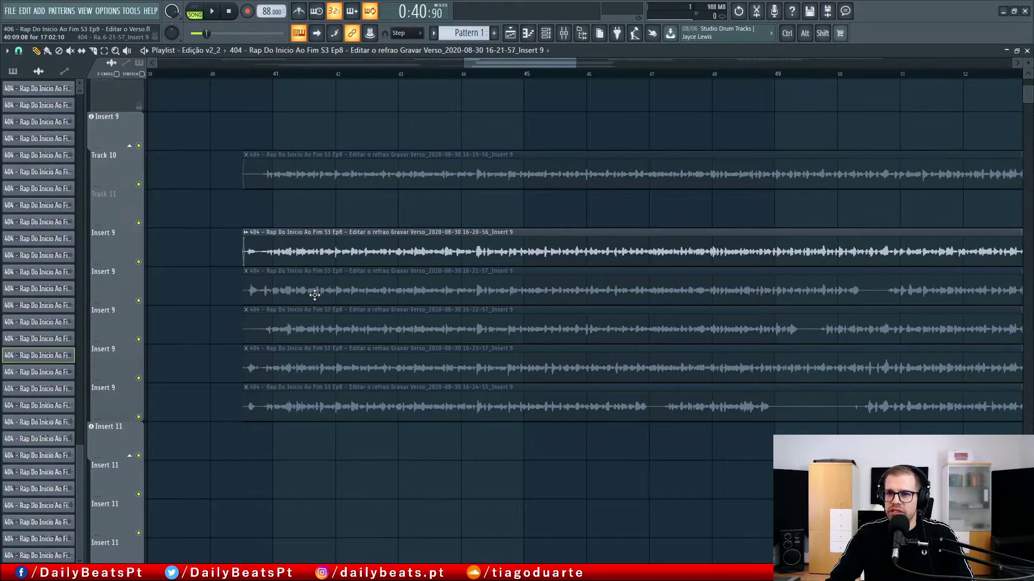
- Set the declicking mode of the 16-21-57 vocal clip to Smooth (bleeding)
double_click(314, 295)
left_click(130, 179)
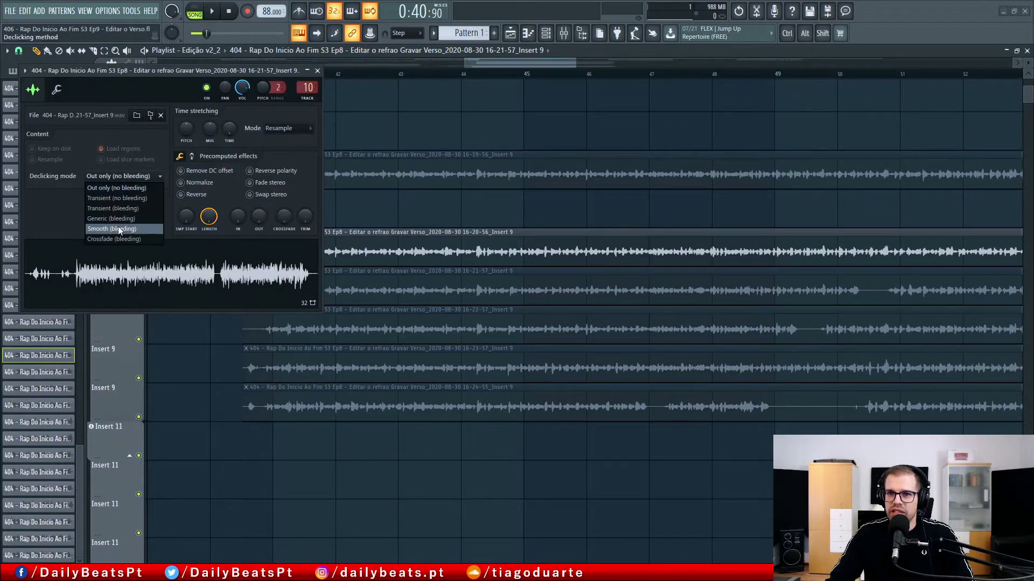
left_click(115, 225)
left_click(317, 71)
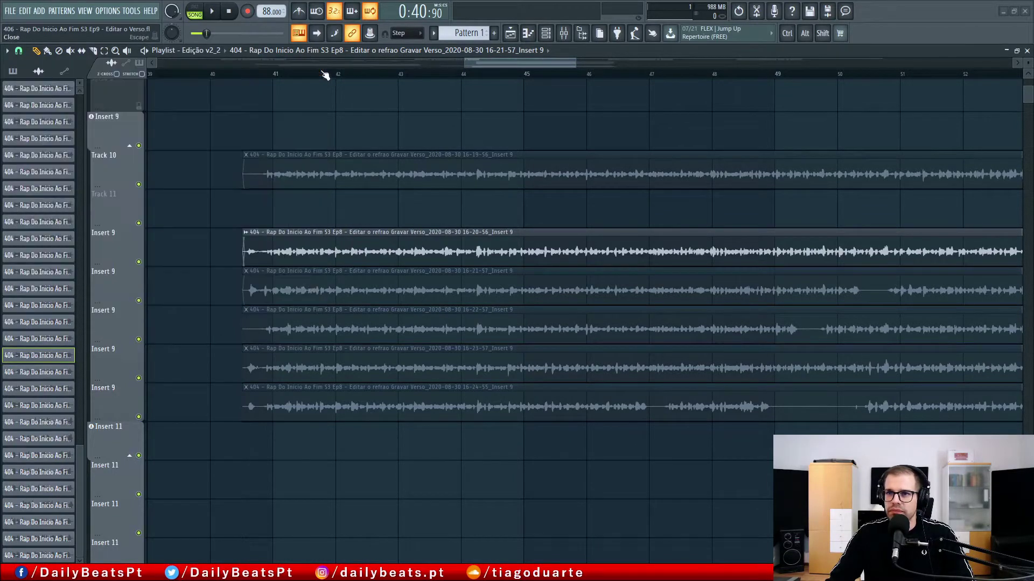
- Set the declicking mode of the 16-22-57 vocal clip to Smooth (bleeding)
double_click(308, 337)
left_click(150, 191)
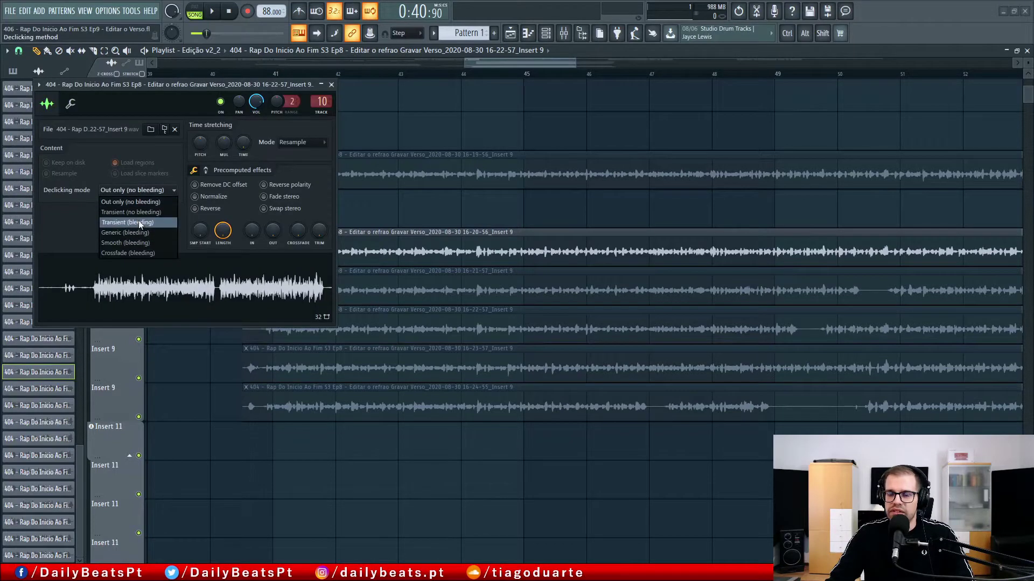
left_click(139, 243)
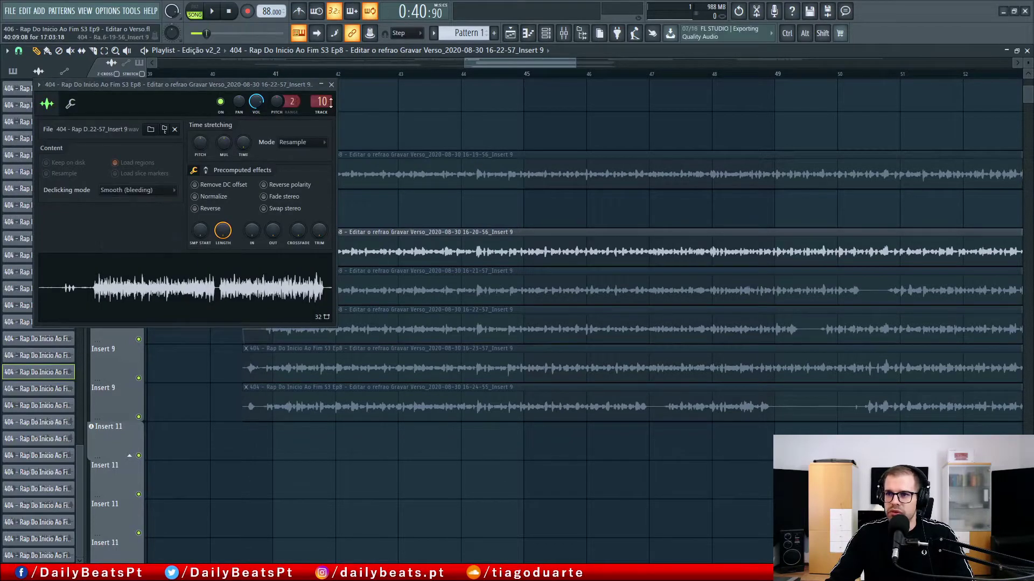
left_click(331, 85)
- Move the 16-20-56 clip up to Track 11 and return it to its original Insert 9 track
left_click_drag(335, 232, 346, 203)
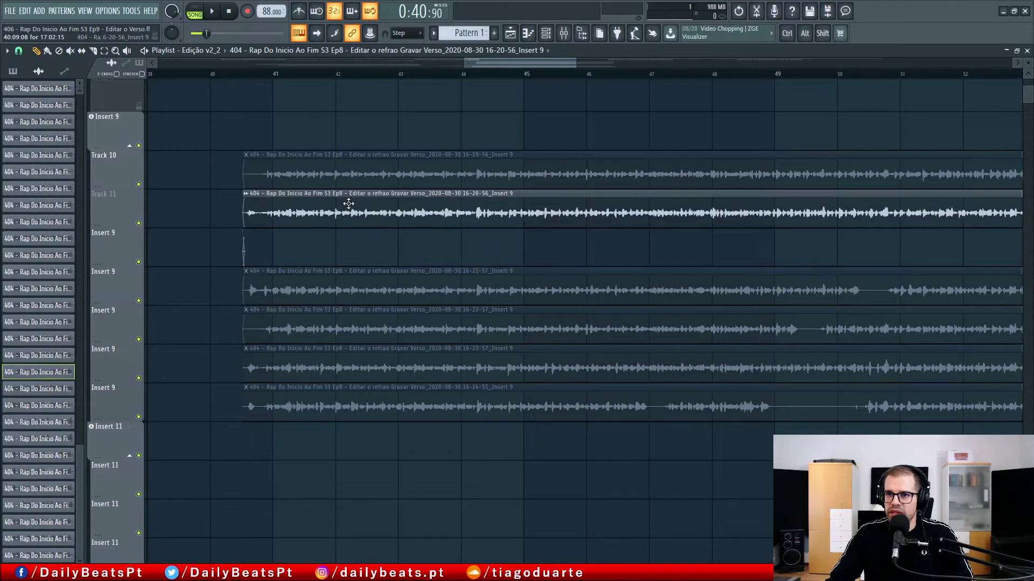
left_click_drag(293, 225, 290, 271)
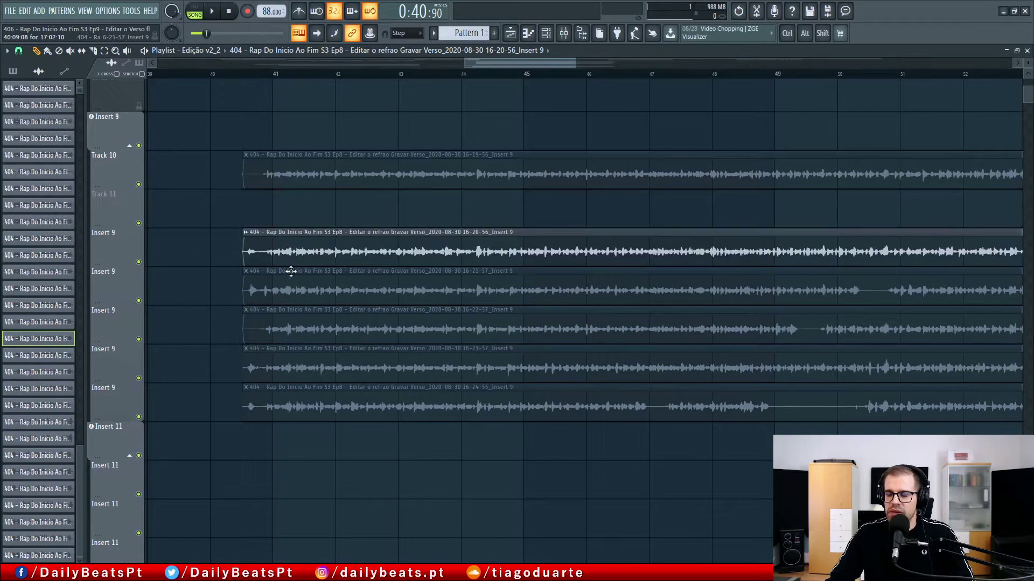
- Set the declicking mode of the 16-23-57 vocal clip to Smooth (bleeding)
double_click(281, 367)
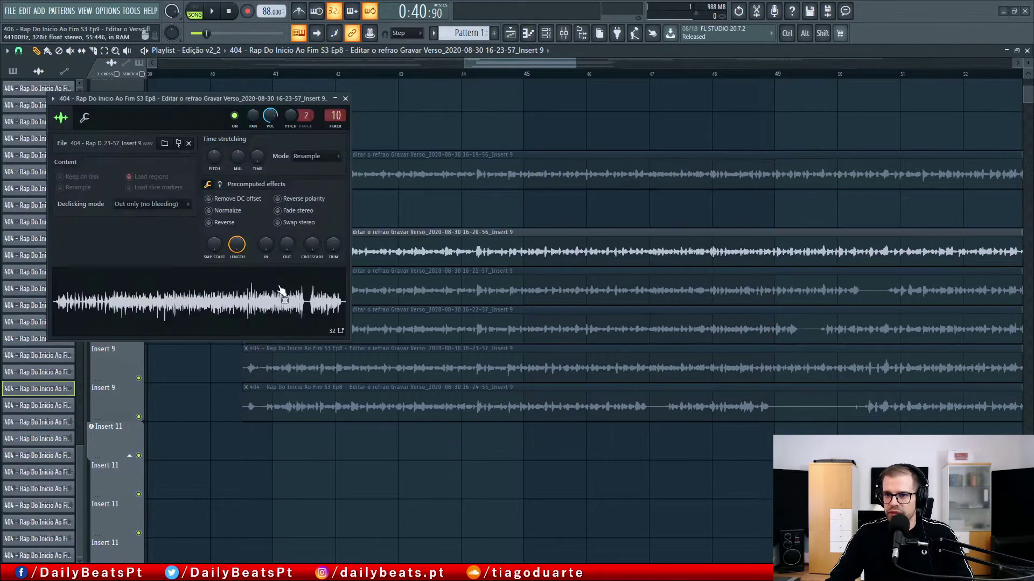
left_click(168, 205)
left_click(147, 260)
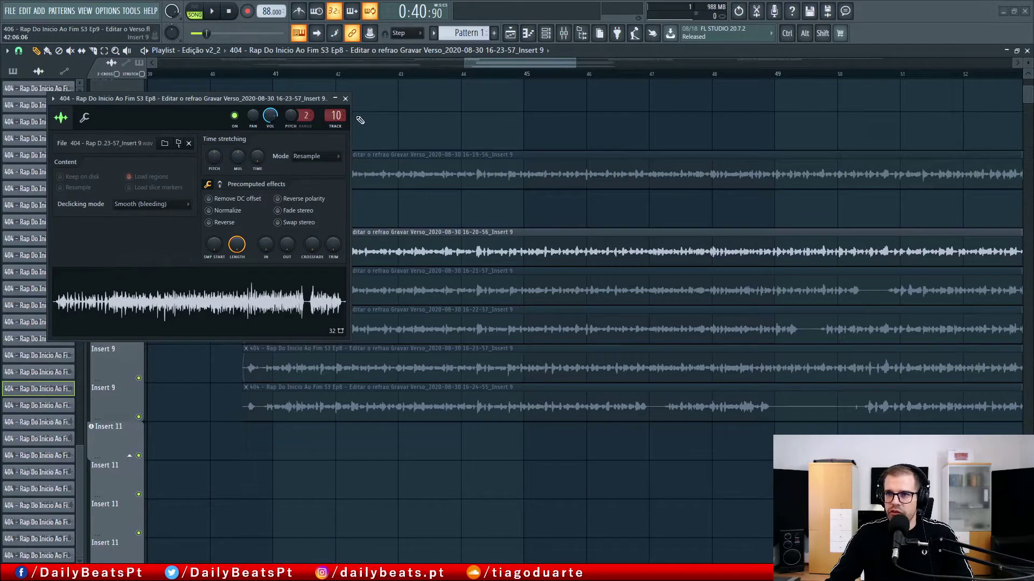
left_click(346, 99)
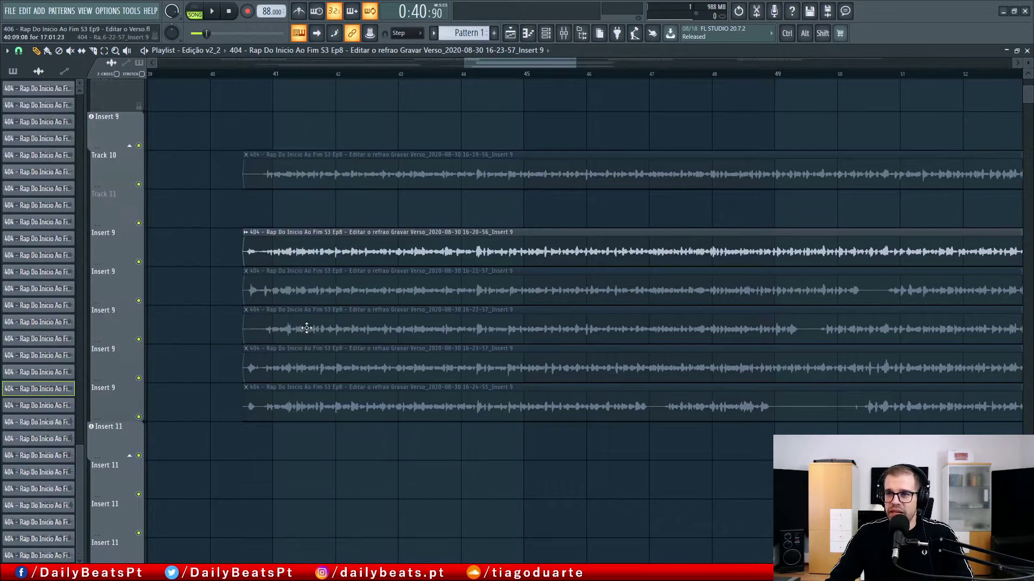
- Set the declicking mode of the 16-24-55 vocal clip to Smooth (bleeding)
double_click(336, 406)
left_click(177, 217)
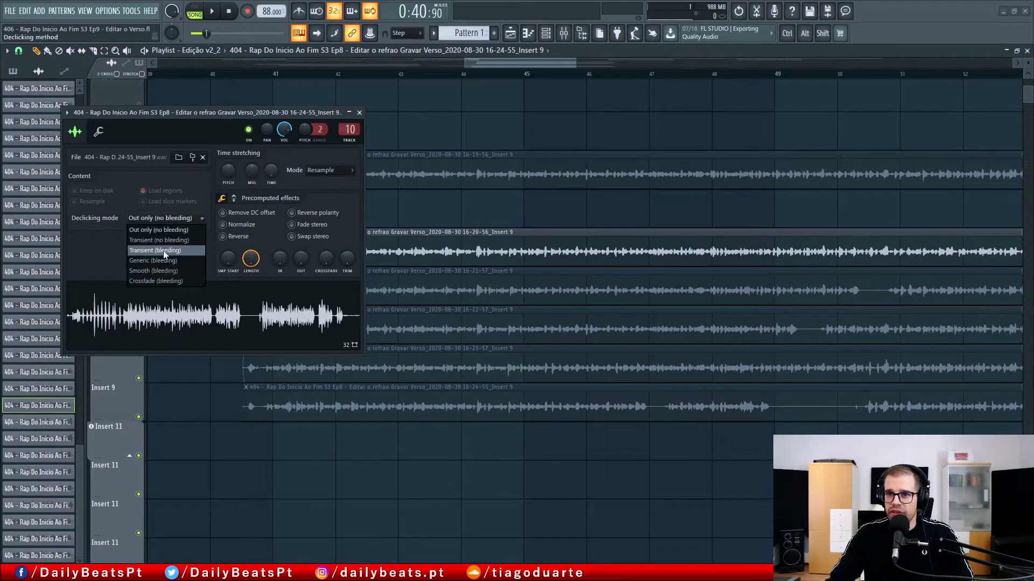
left_click(154, 271)
left_click(359, 113)
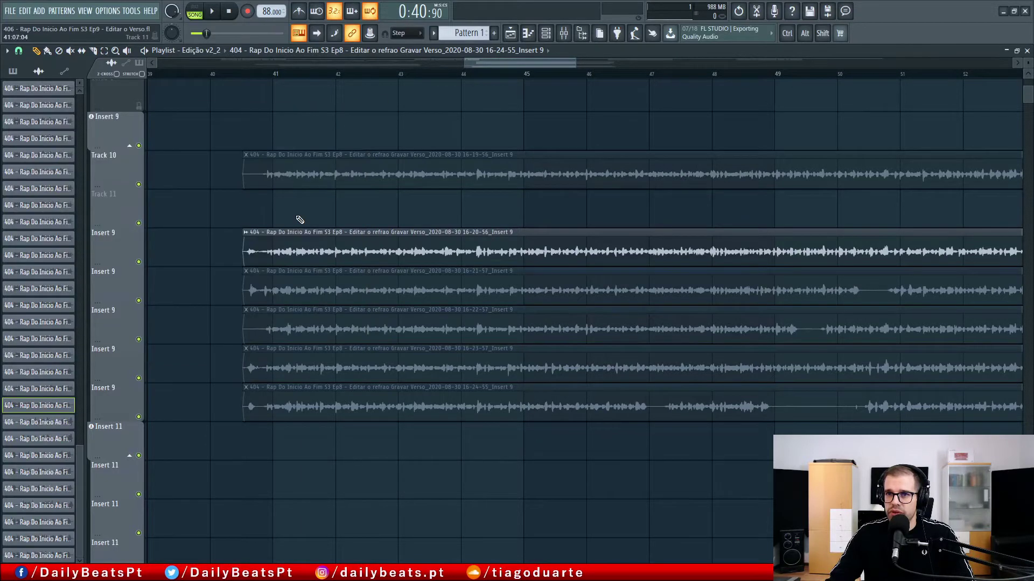
- Play the song and trim the silent start of the 16-19-56 clip on Track 10 to about 40:13:21
scroll(300, 219, "down", 3)
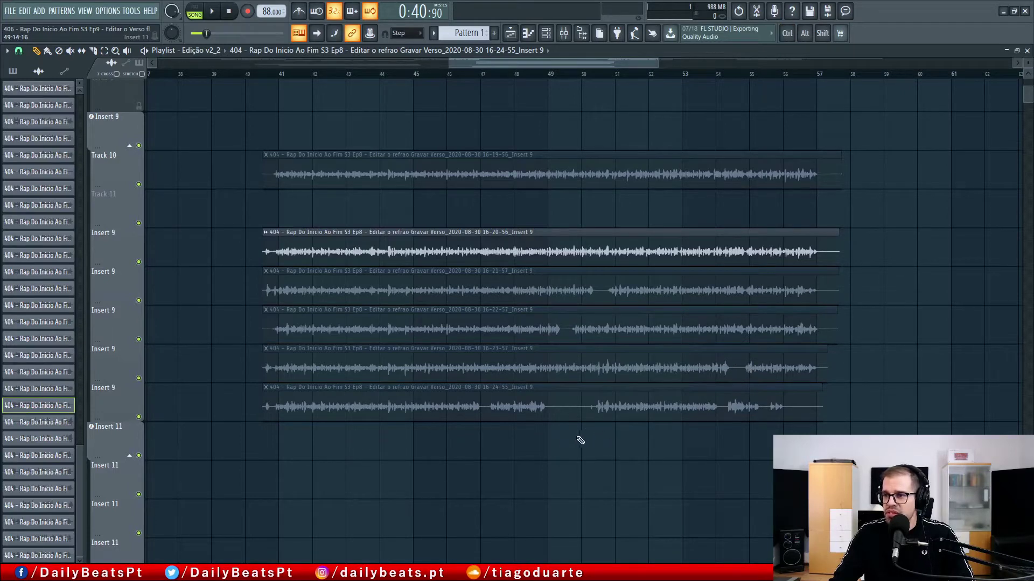
left_click_drag(601, 443, 563, 434)
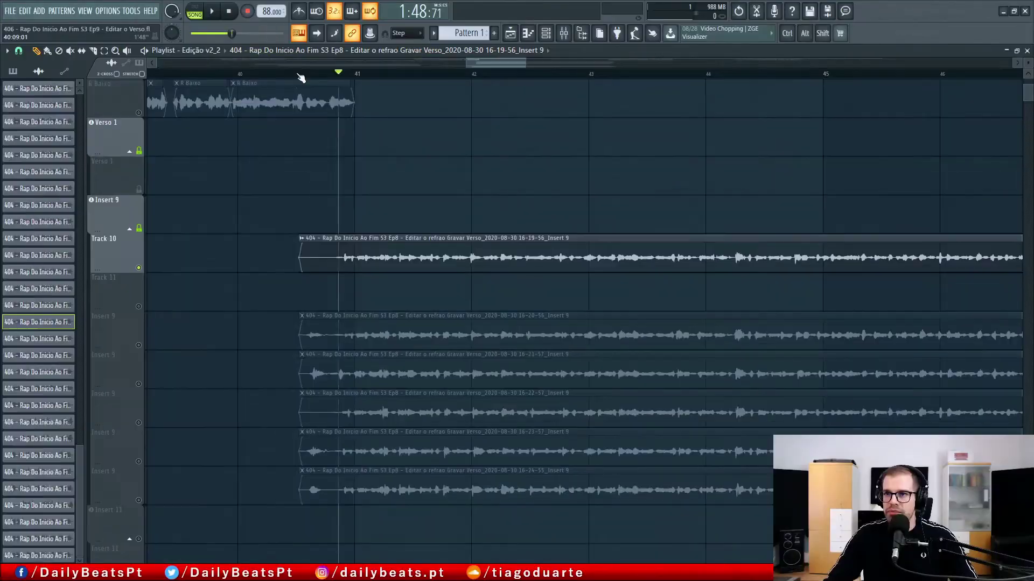
key("space")
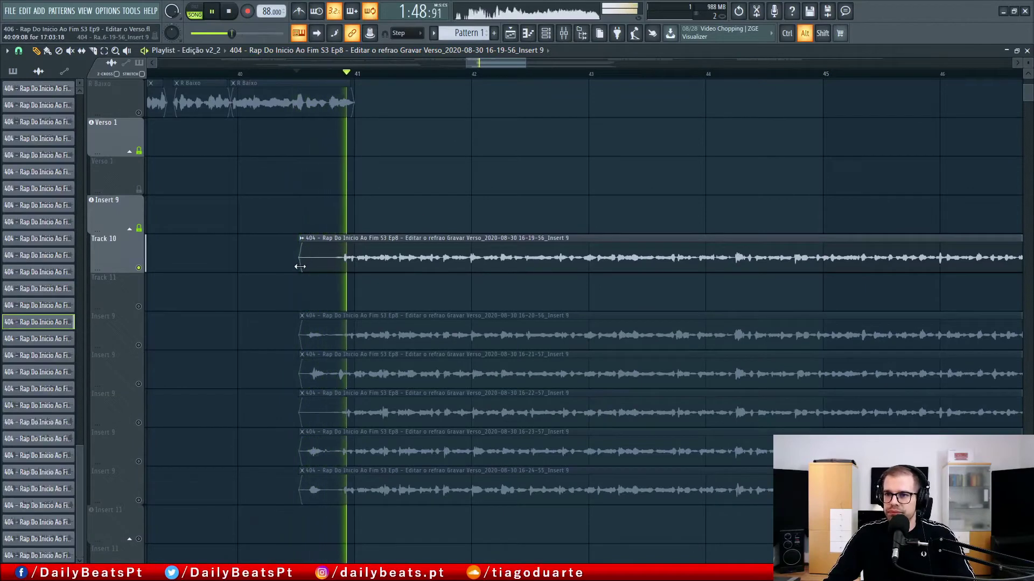
left_click_drag(300, 266, 333, 268)
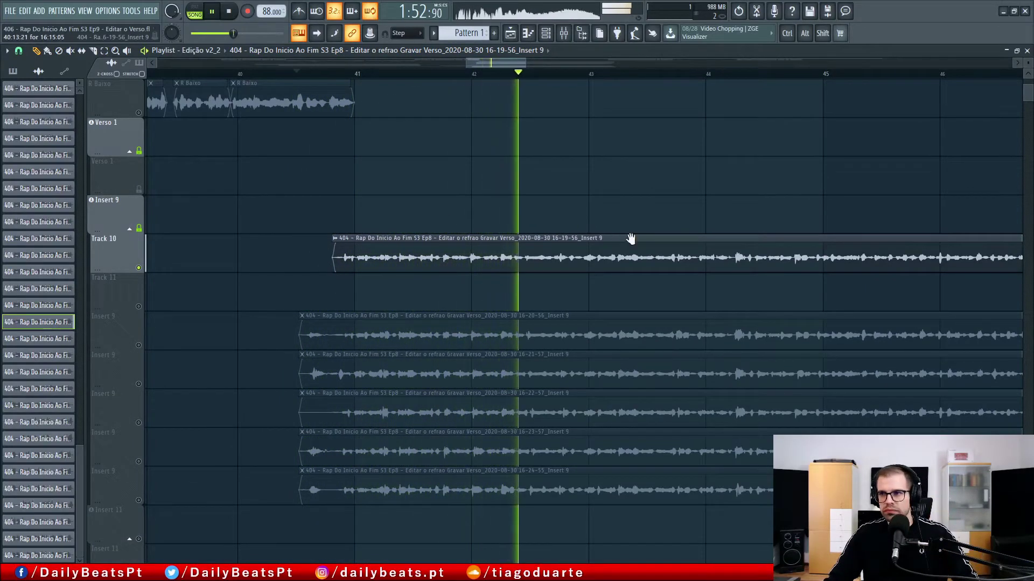
- Listen to the soloed 16-19-56 take on Track 10 and follow its waveform from bar 42 past bar 45
left_click_drag(632, 241, 388, 219)
scroll(413, 224, "down", 3)
left_click_drag(595, 215, 465, 226)
scroll(465, 226, "up", 3)
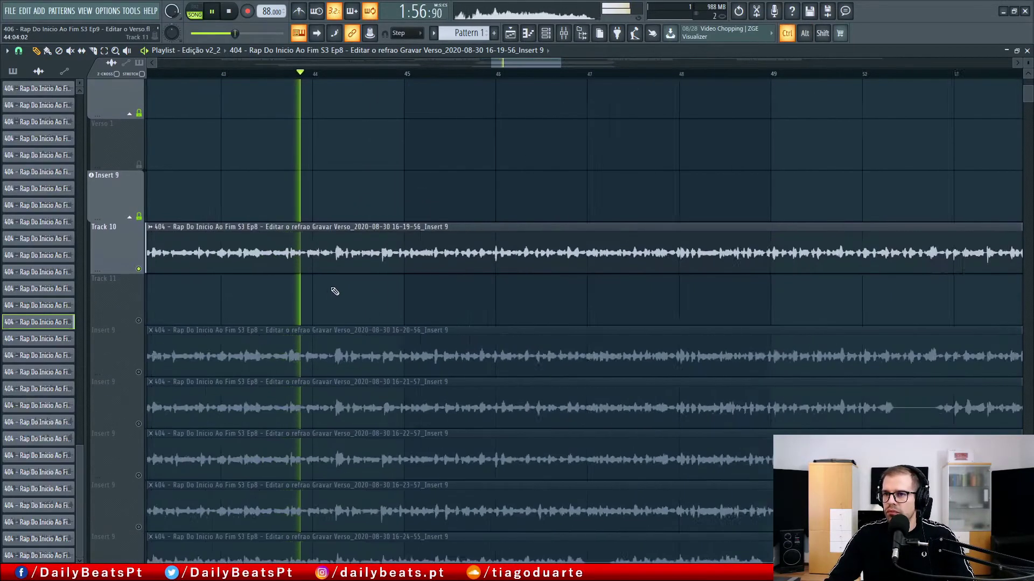
left_click_drag(499, 282, 341, 295)
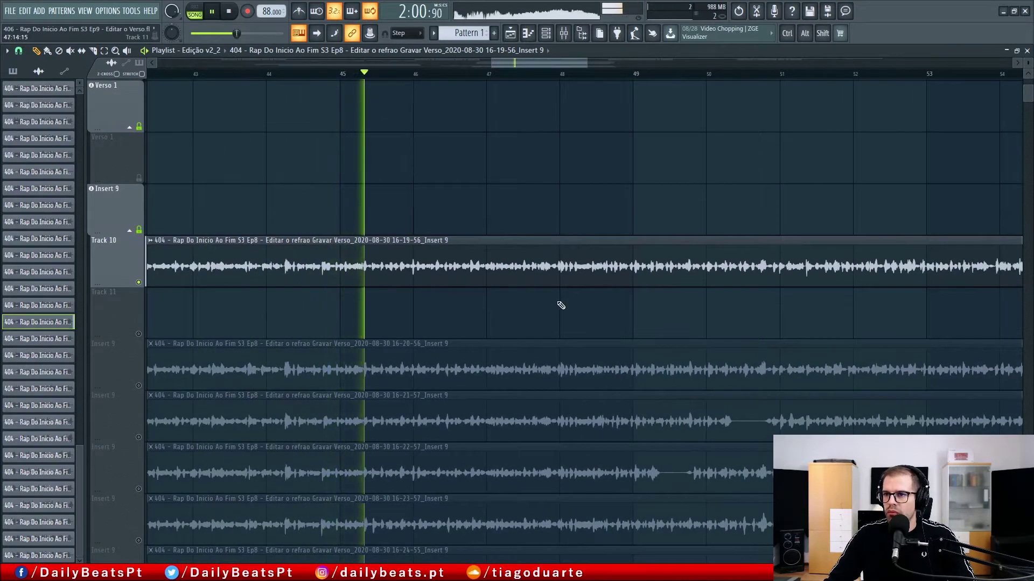
scroll(521, 302, "down", 2)
scroll(341, 277, "up", 2)
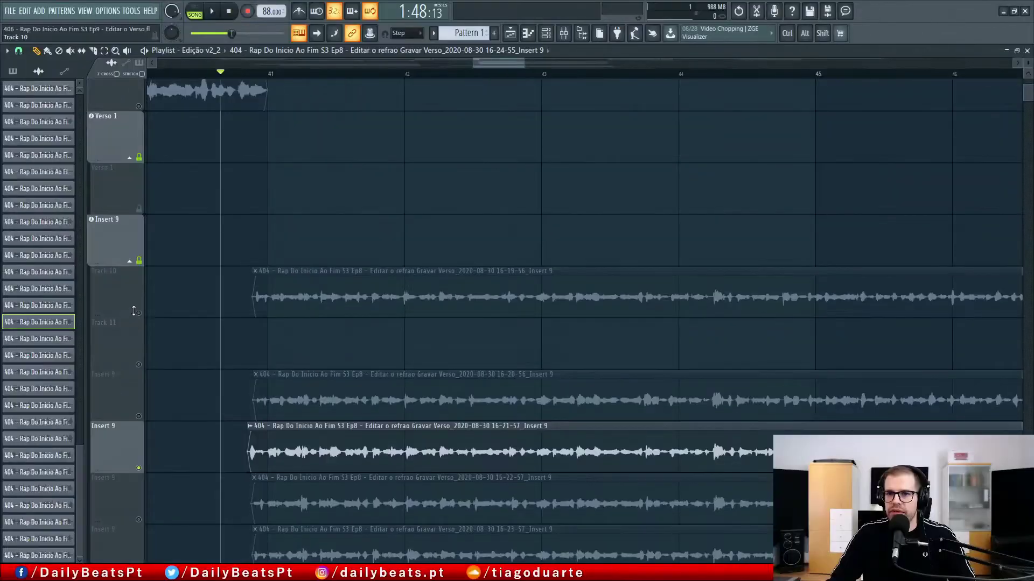
- Play the 16-19-56 take on Track 10 and slice its clip in the gap just before bar 43
key("space")
scroll(377, 333, "up", 2)
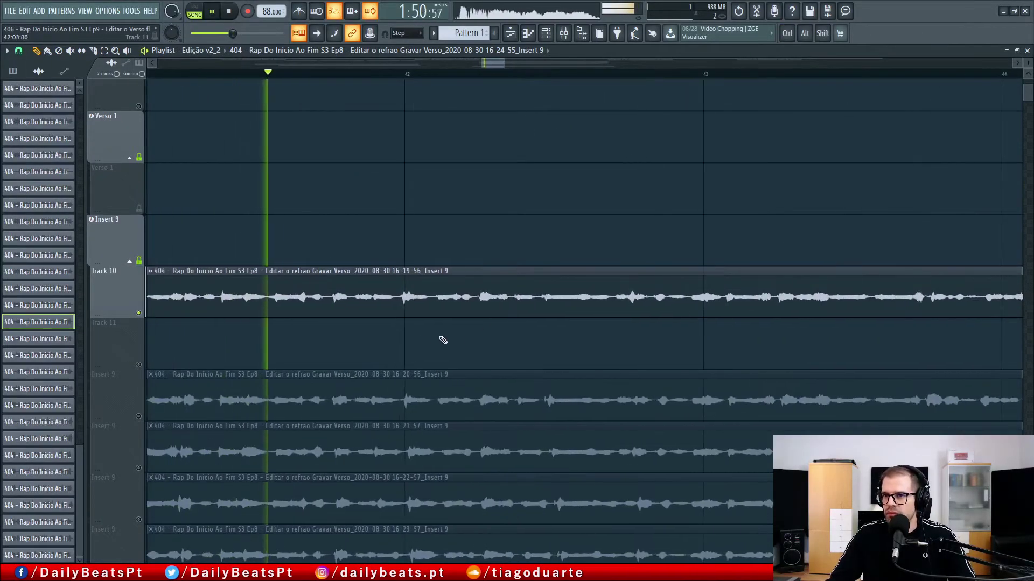
scroll(474, 323, "up", 1)
left_click_drag(634, 294, 446, 295)
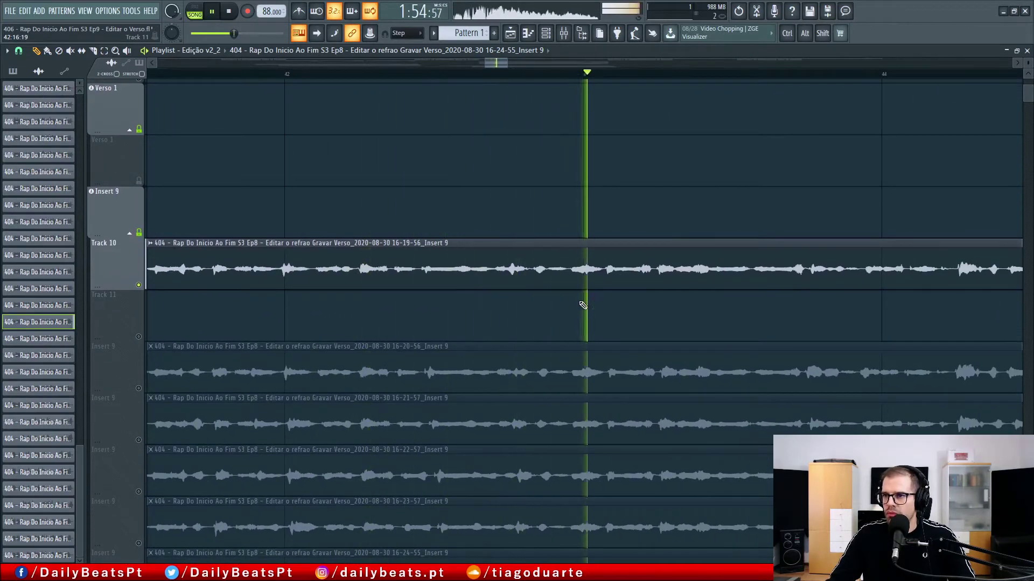
left_click_drag(583, 306, 553, 305)
key("space")
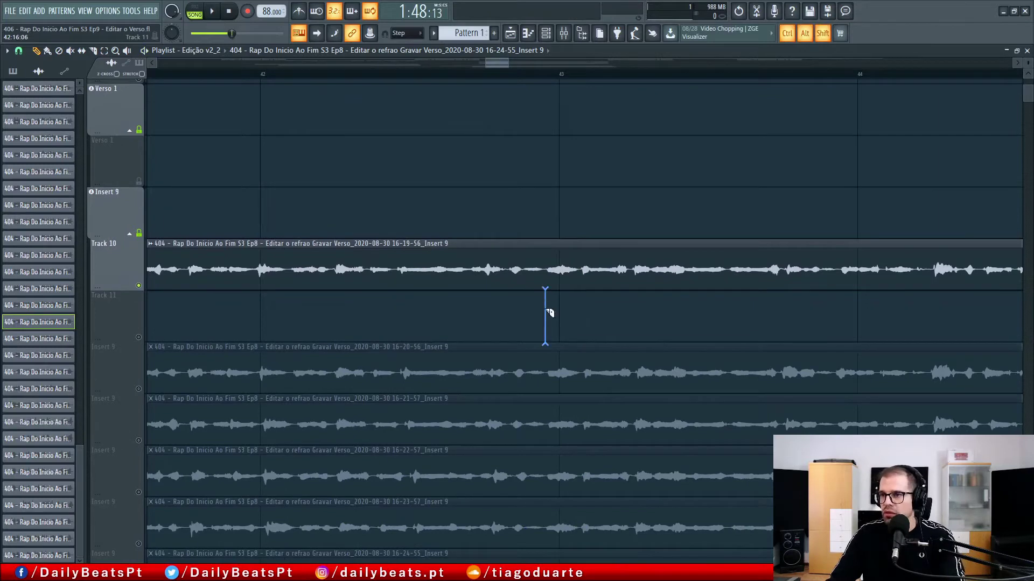
left_click(539, 276, "shift")
- Move the section before the cut up to the Insert 9 group track and return it to Track 10
left_click_drag(437, 277, 436, 220)
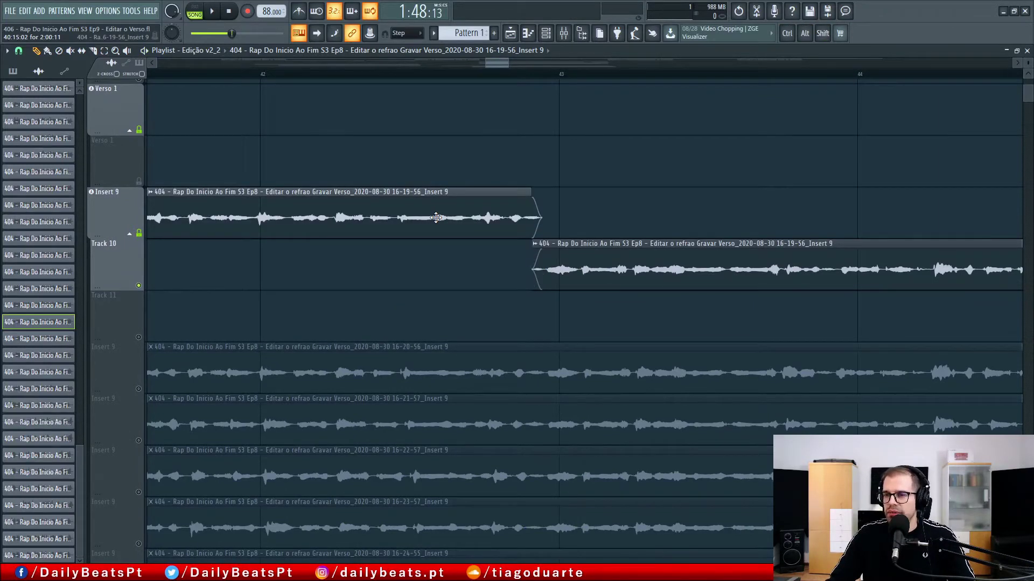
left_click_drag(434, 272, 433, 283)
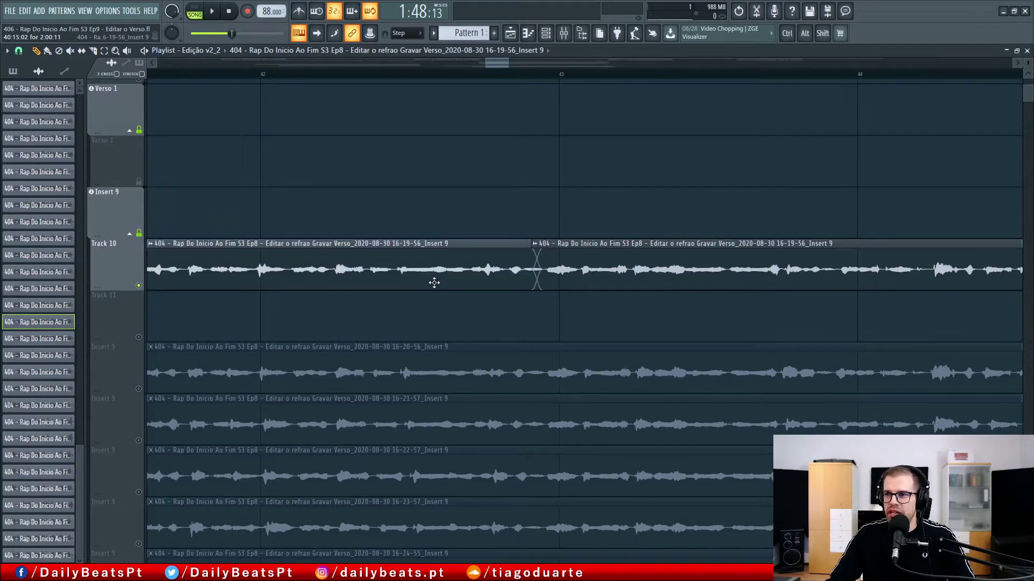
left_click_drag(433, 229, 428, 284)
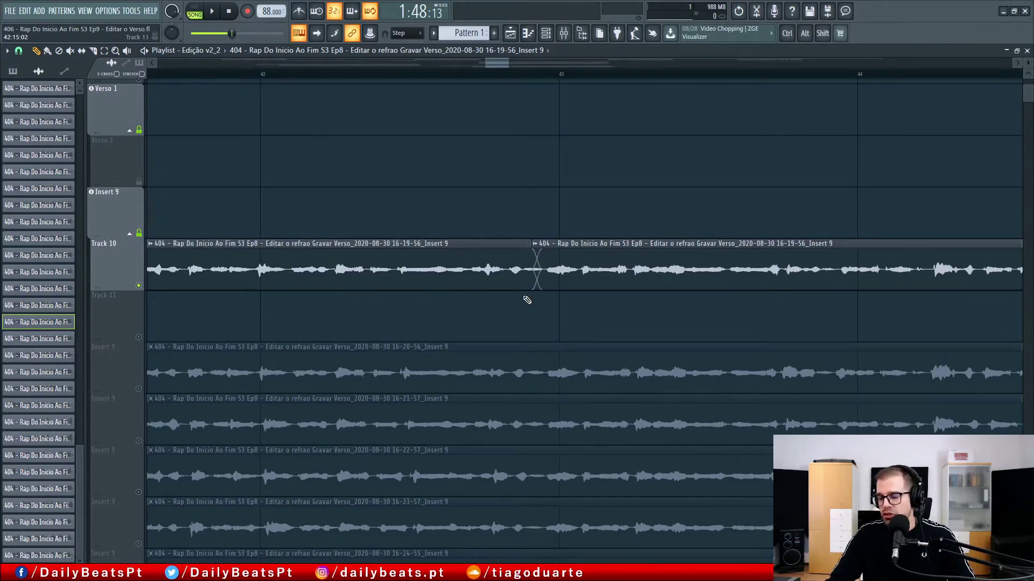
- Slice the five takes below Track 10 at the same point just before bar 43
scroll(525, 530, "down", 2)
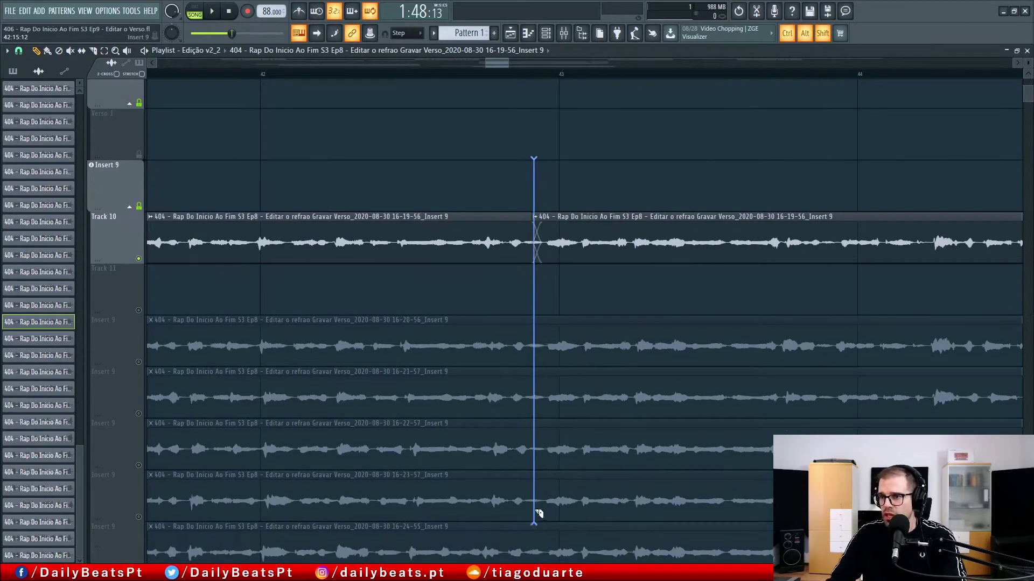
left_click_drag(535, 542, 532, 544)
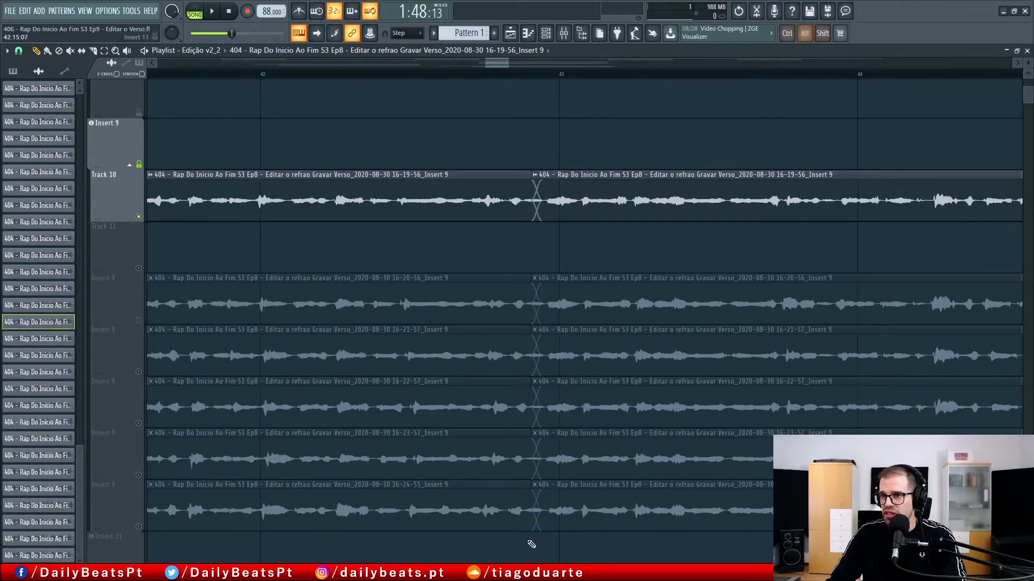
- Solo the 16-20-56 take and play its first section from just before bar 41
left_click_drag(495, 291, 516, 225)
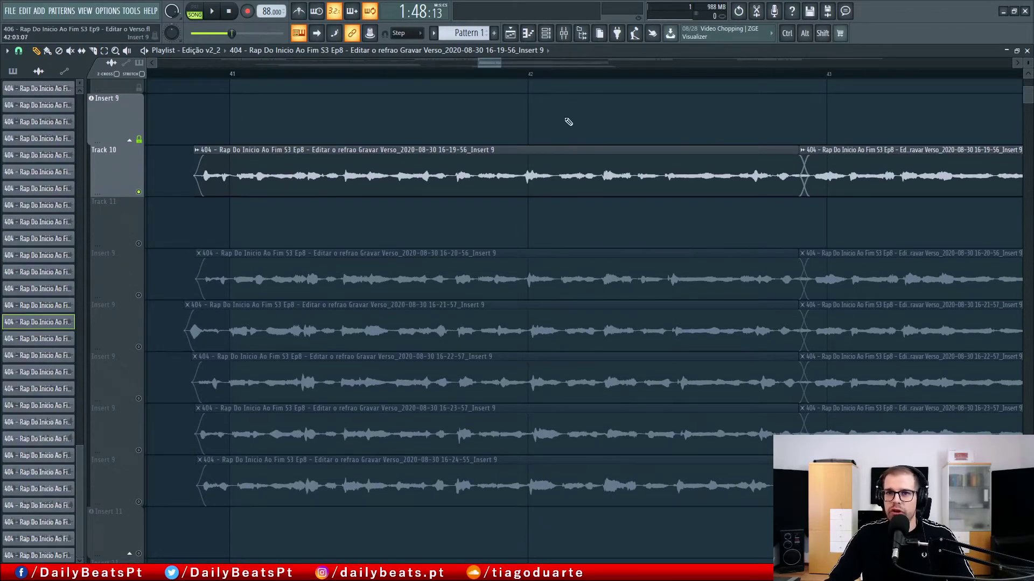
right_click(139, 296)
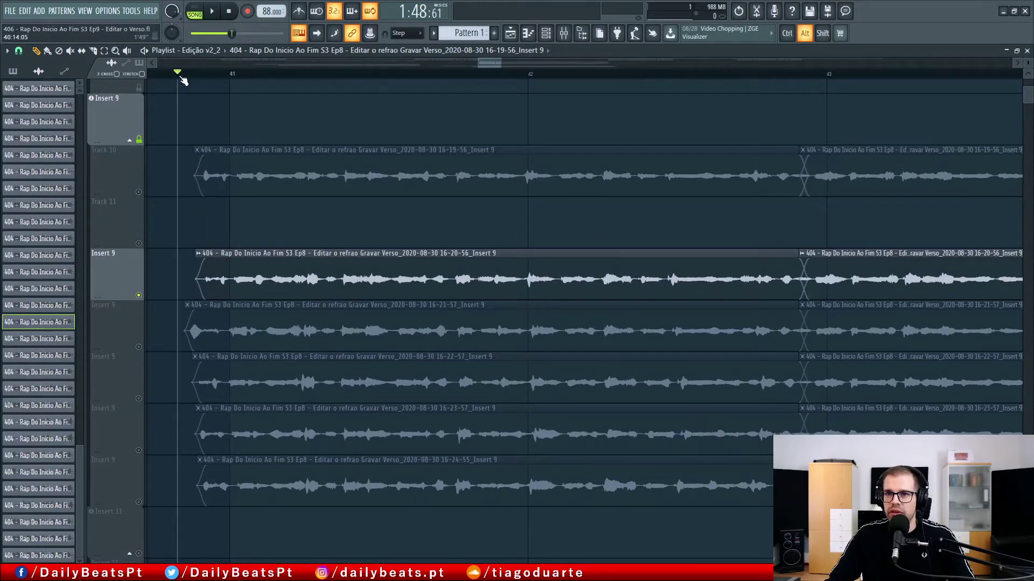
key("space")
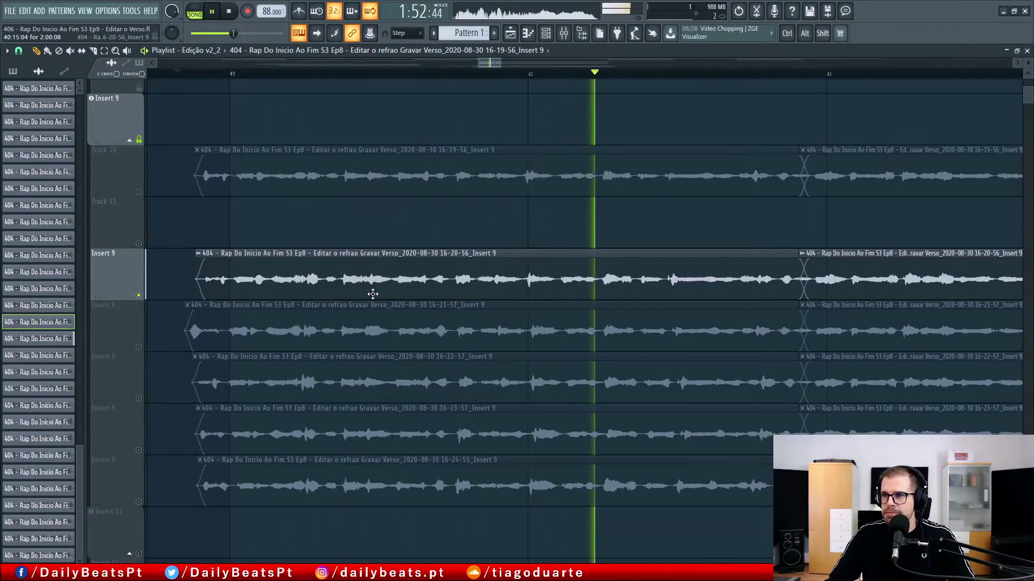
key("space")
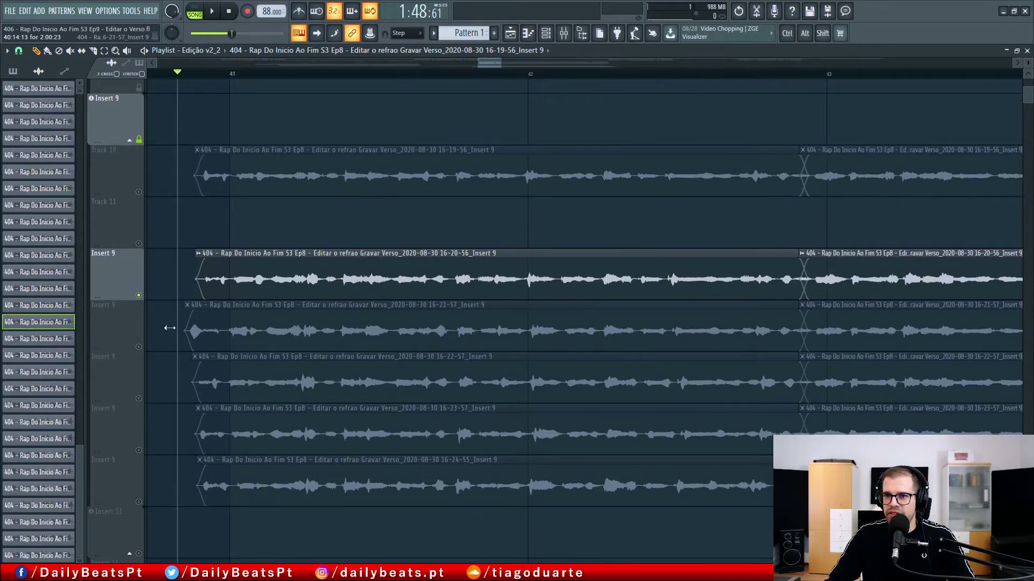
- Solo the 16-21-57 take and play its first section from just before bar 41
right_click(139, 347)
key("space")
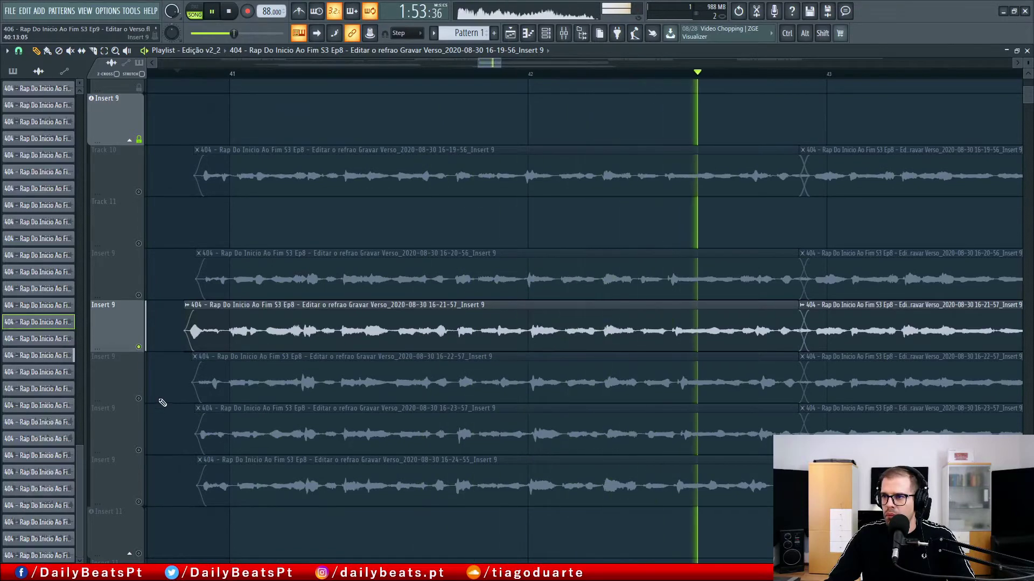
key("space")
- Solo the 16-22-57, 16-23-57 and 16-24-55 takes in turn and play each one's first section from just before bar 41
left_click(140, 399)
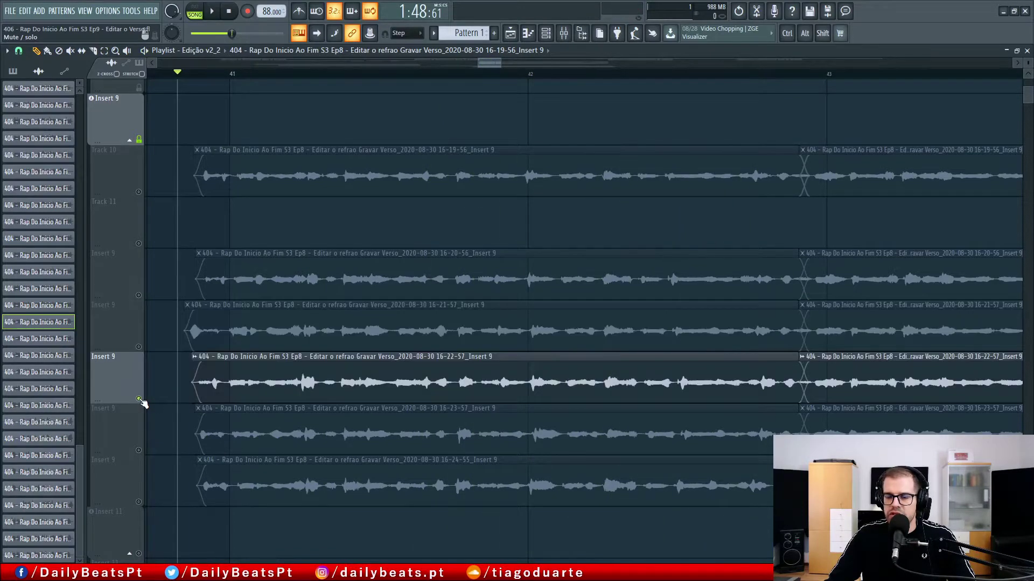
key("space")
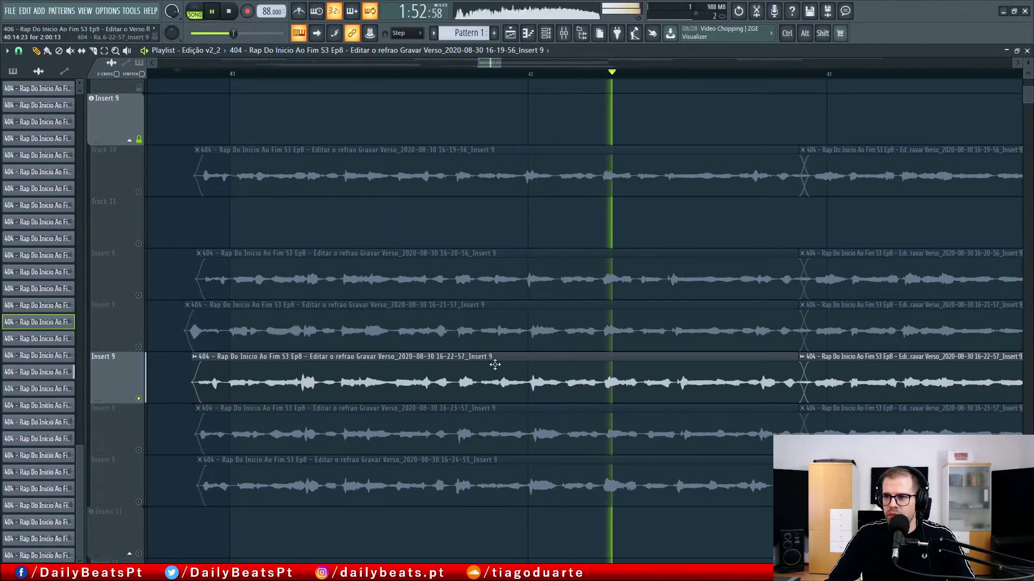
key("space")
left_click(140, 451)
key("space")
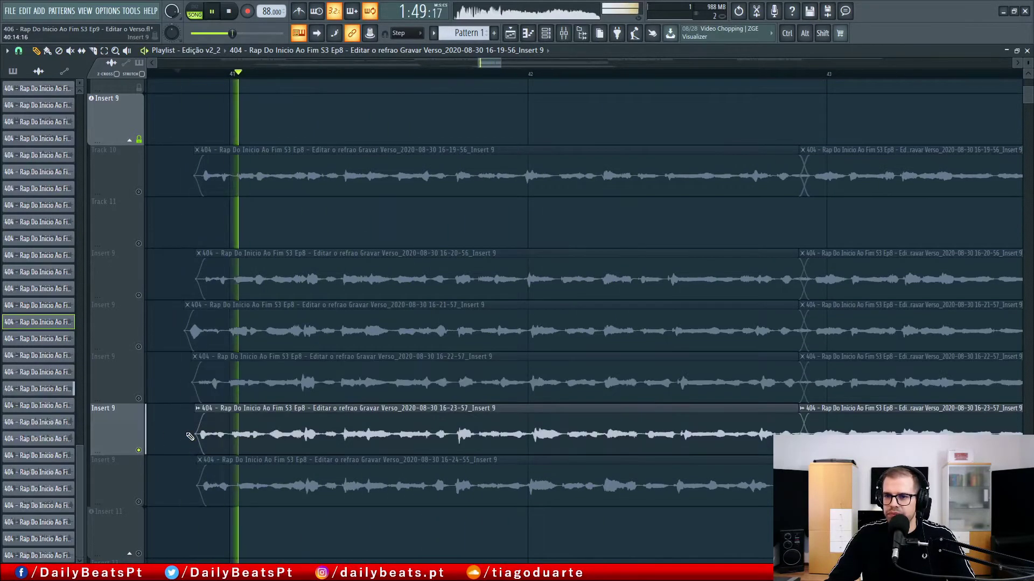
key("space")
left_click(140, 503)
key("space")
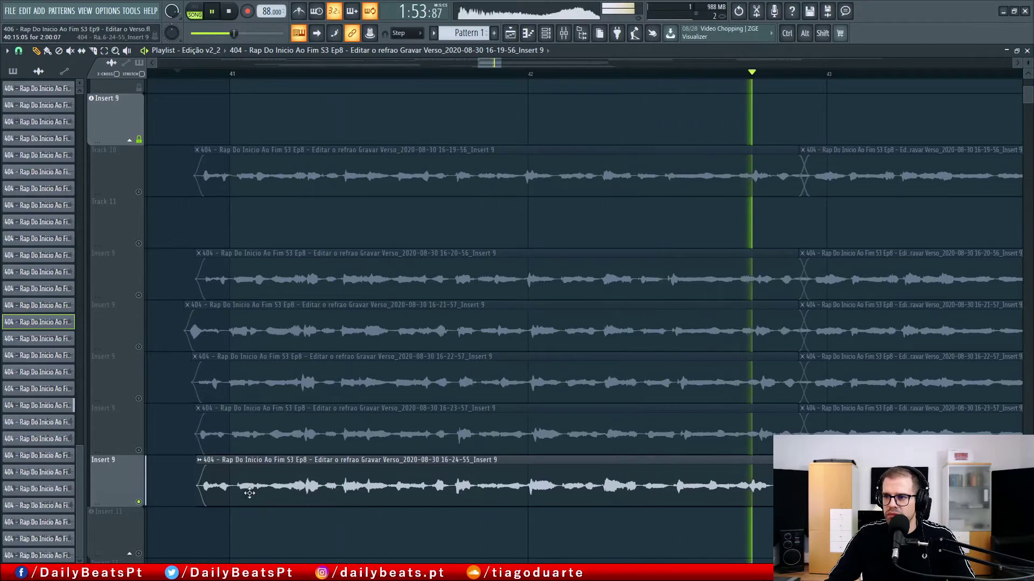
key("space")
- Solo and play Track 10, and move its first section up to the Insert 9 group track
left_click(144, 186)
key("space")
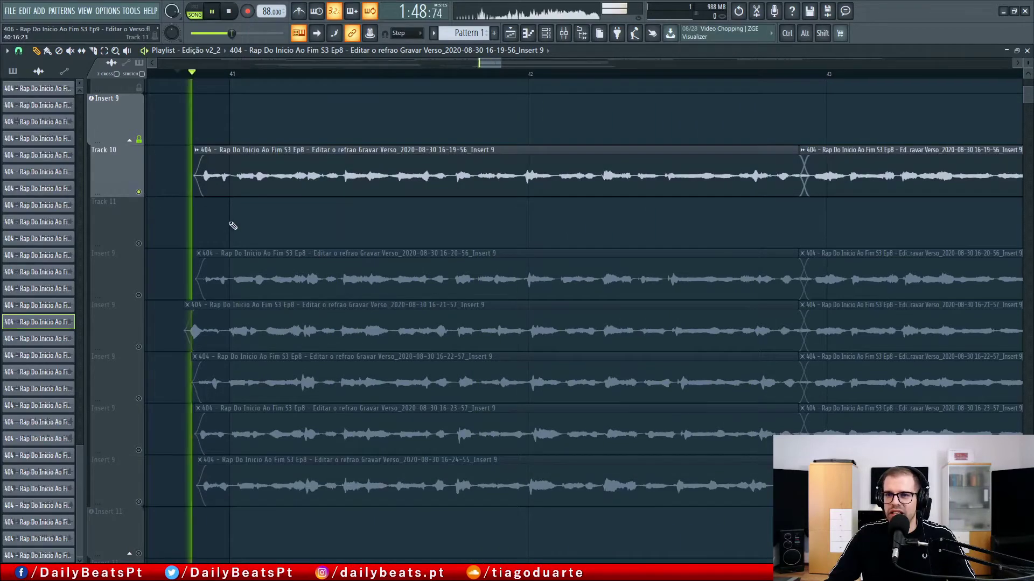
scroll(248, 273, "up", 3)
left_click_drag(279, 323, 284, 276)
left_click_drag(678, 353, 710, 203)
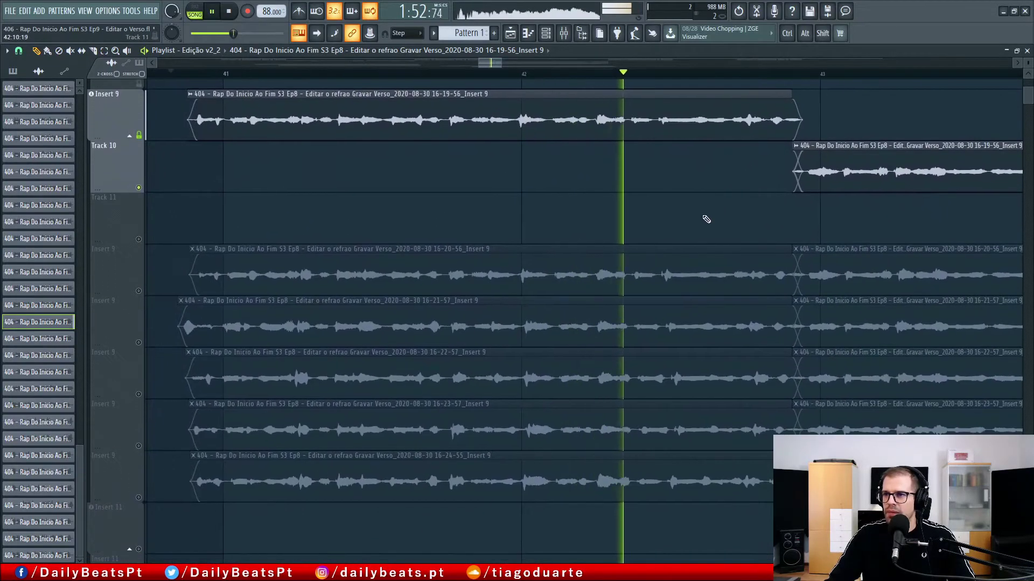
key("space")
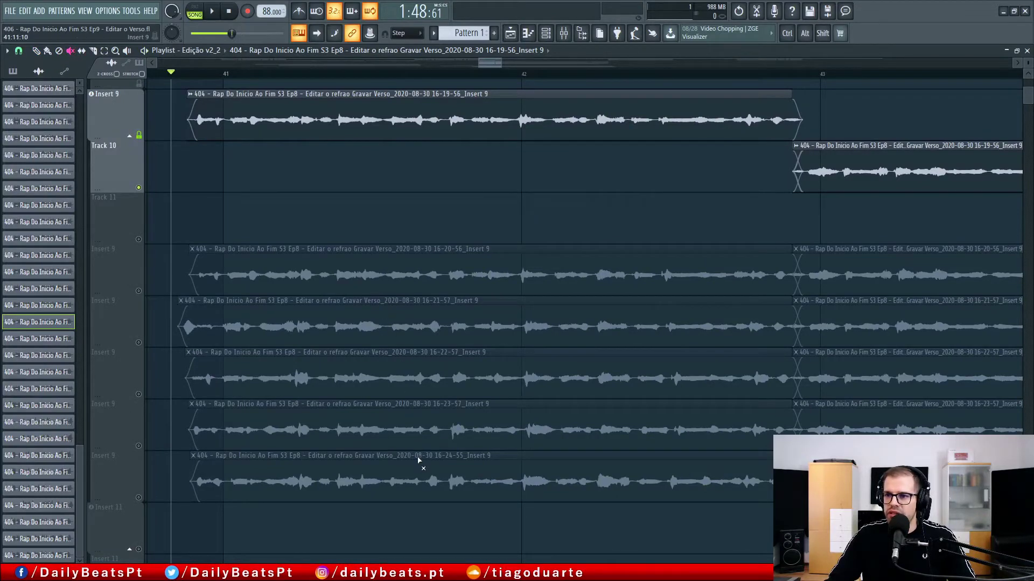
- Mute the first sections of the five takes below Track 10 and solo the 16-20-56 take for the section starting near bar 43
left_click(139, 291)
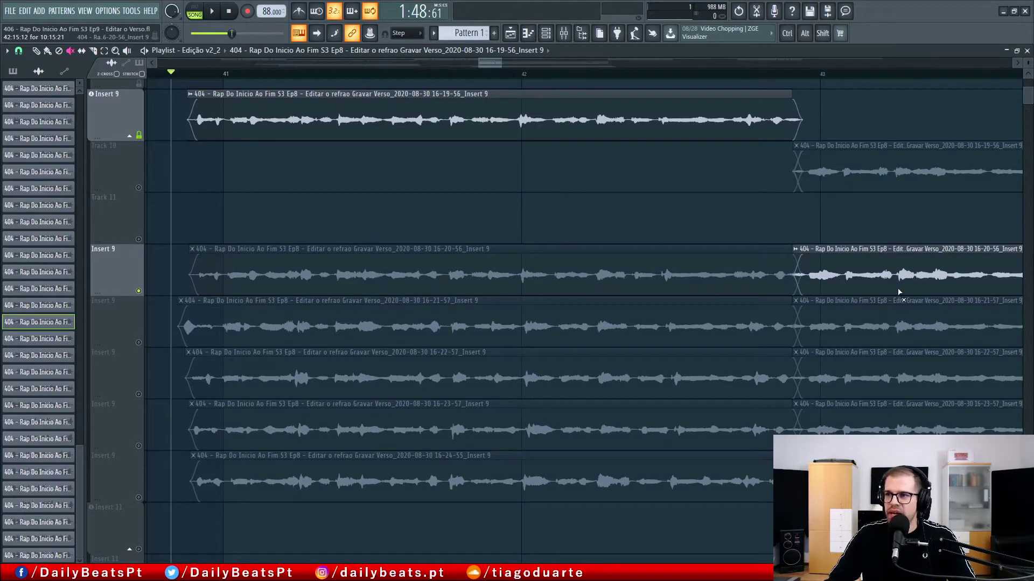
left_click_drag(611, 258, 168, 261)
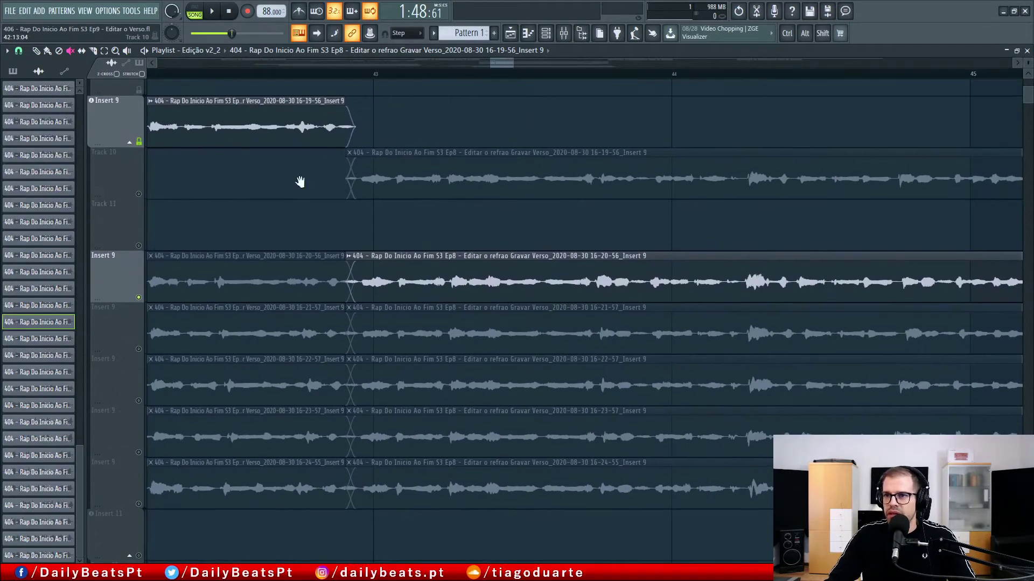
left_click_drag(227, 90, 155, 190)
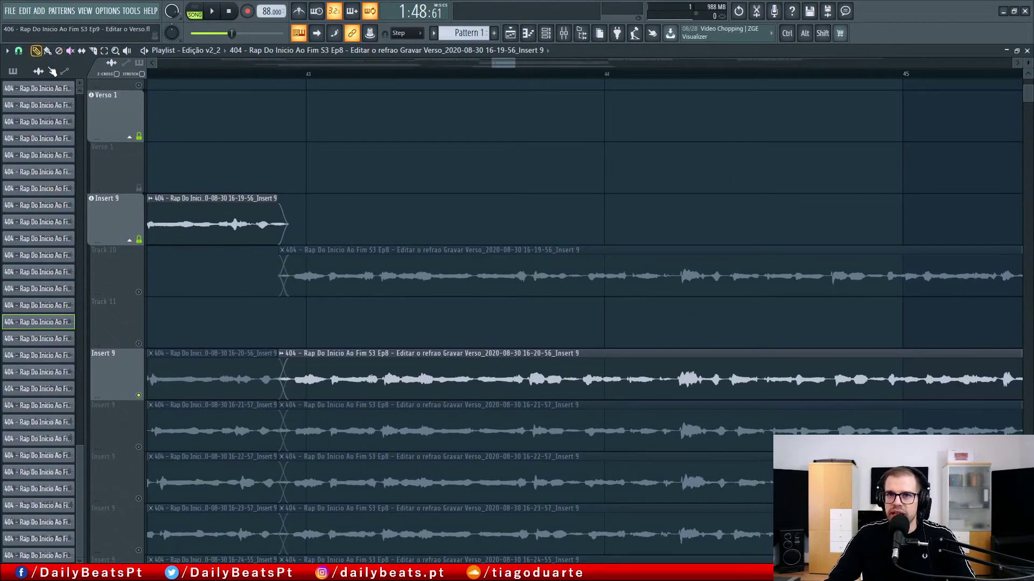
left_click_drag(318, 311, 351, 290)
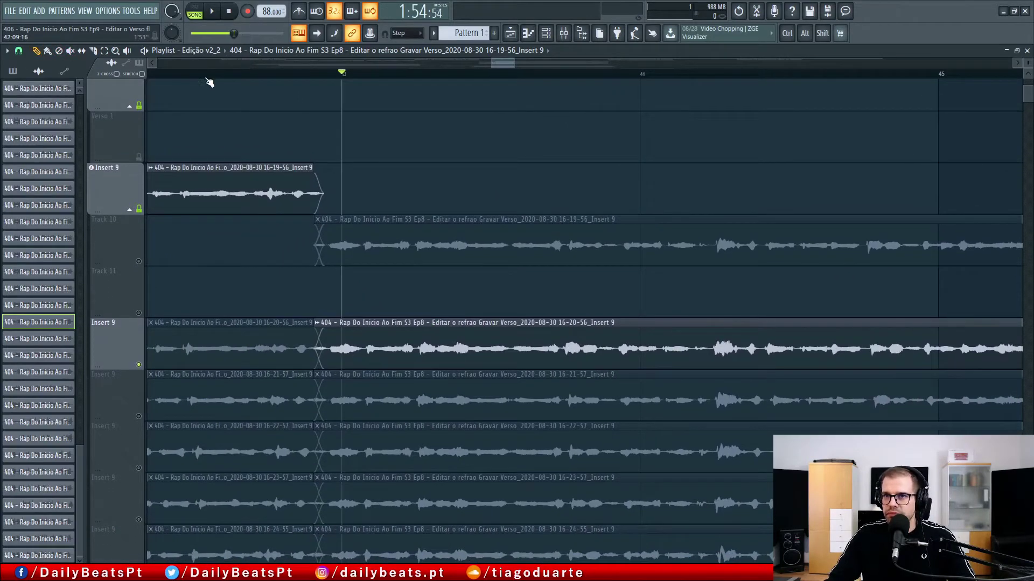
- Play across the join before bar 43 and trim the end of the first section on the Insert 9 group track slightly
key("space")
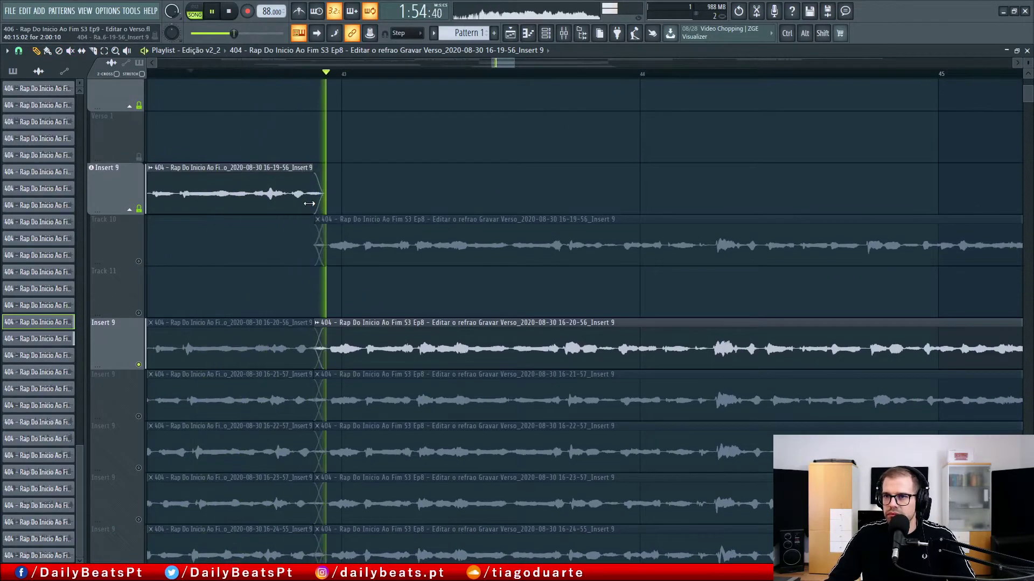
left_click_drag(309, 203, 296, 208)
key("space")
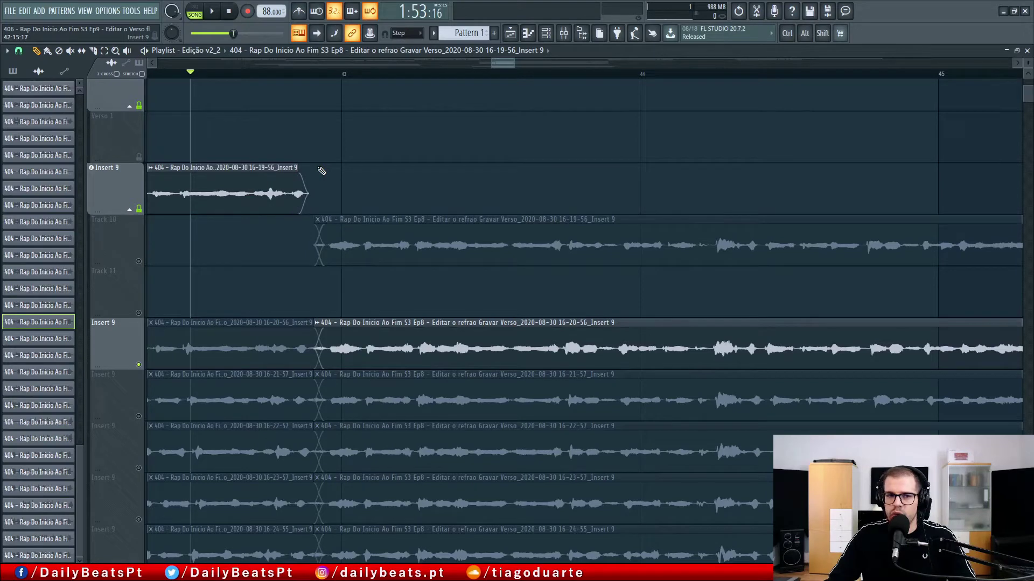
- Play the second section of the 16-20-56 take and extend its start slightly earlier
key("space")
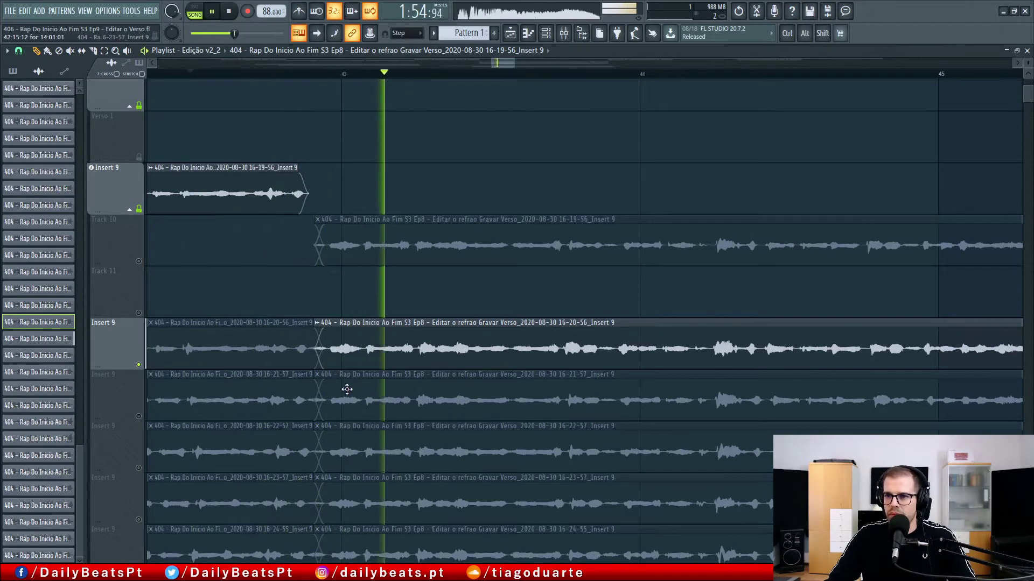
left_click_drag(314, 354, 309, 357)
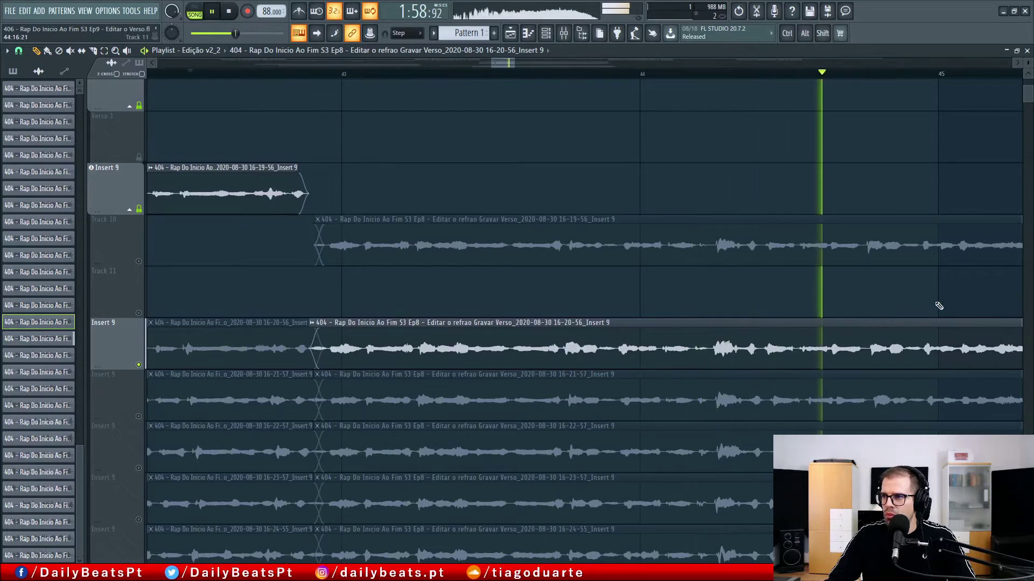
scroll(662, 245, "down", 1)
key("space")
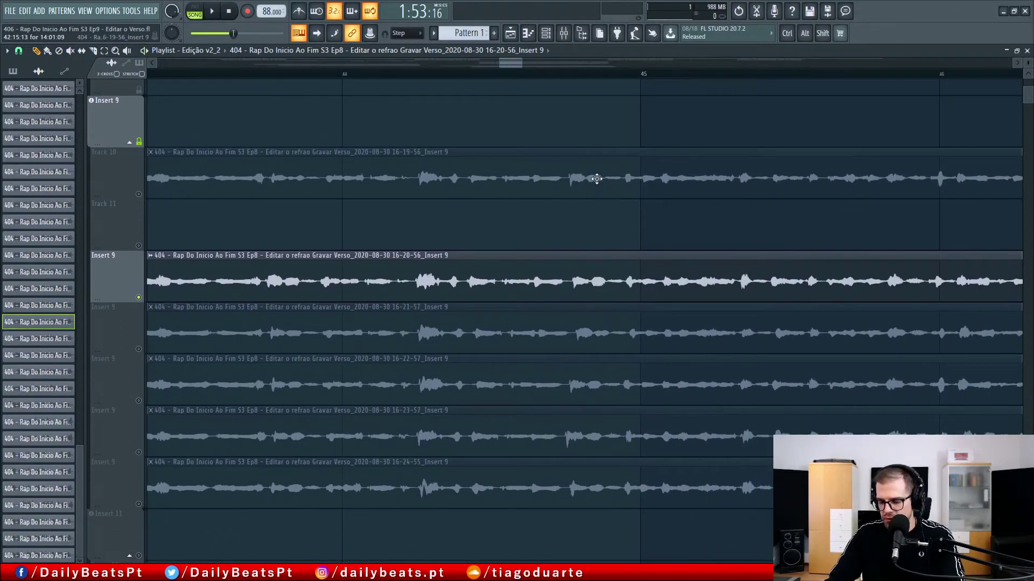
- Slice all the takes from Track 10 down at the same point just before bar 45
left_click_drag(627, 490, 614, 529)
left_click_drag(335, 254, 551, 274)
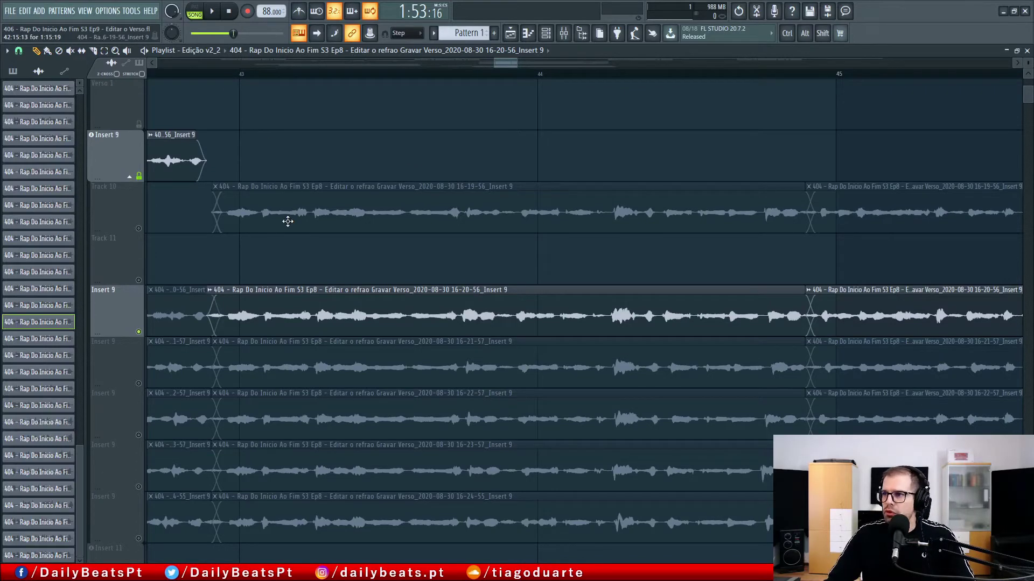
- Solo Track 10, play from just before bar 43 and extend the start of its second section slightly earlier
left_click(139, 230)
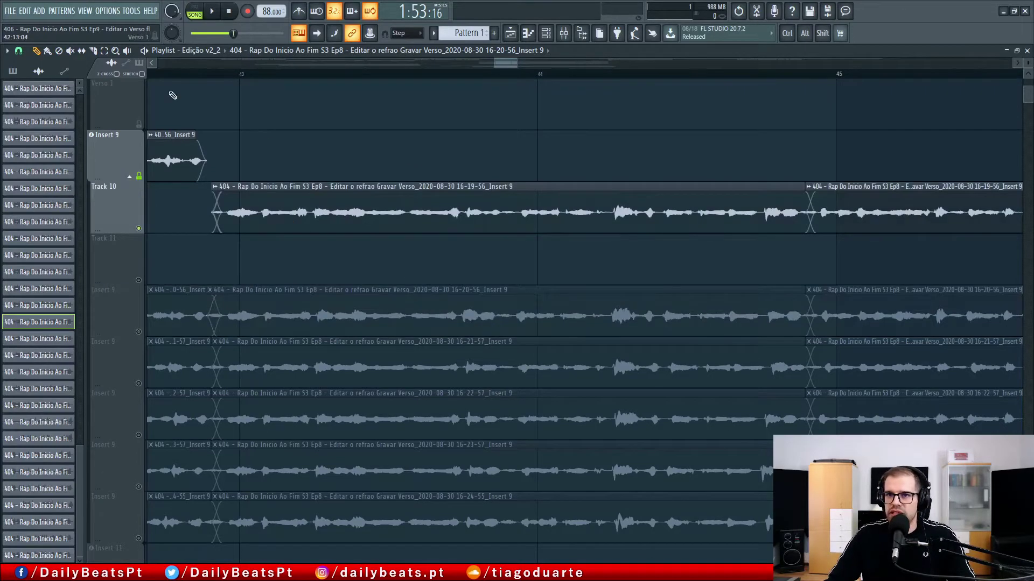
left_click(168, 75)
key("space")
left_click_drag(281, 117, 345, 126)
key("space")
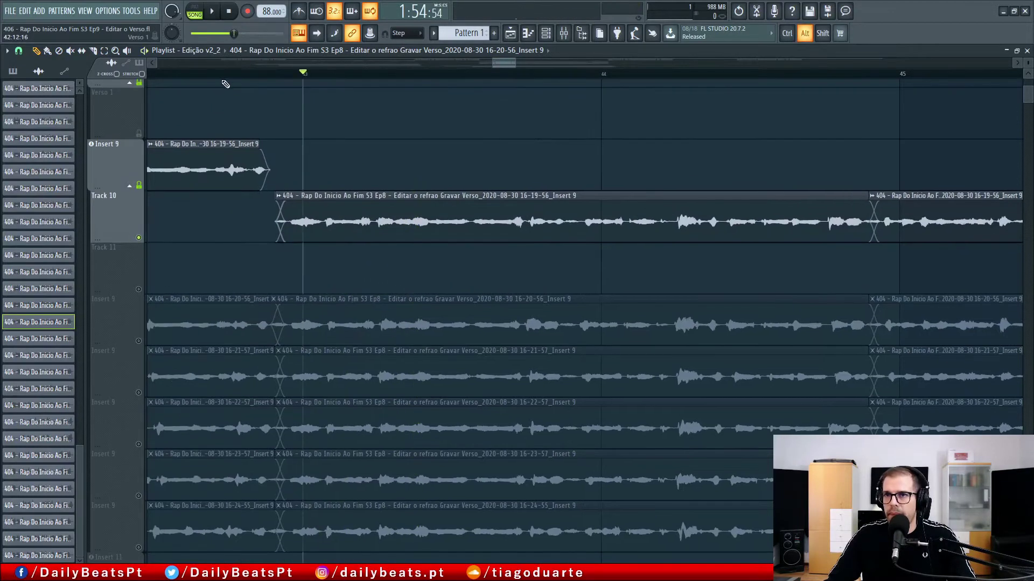
key("space")
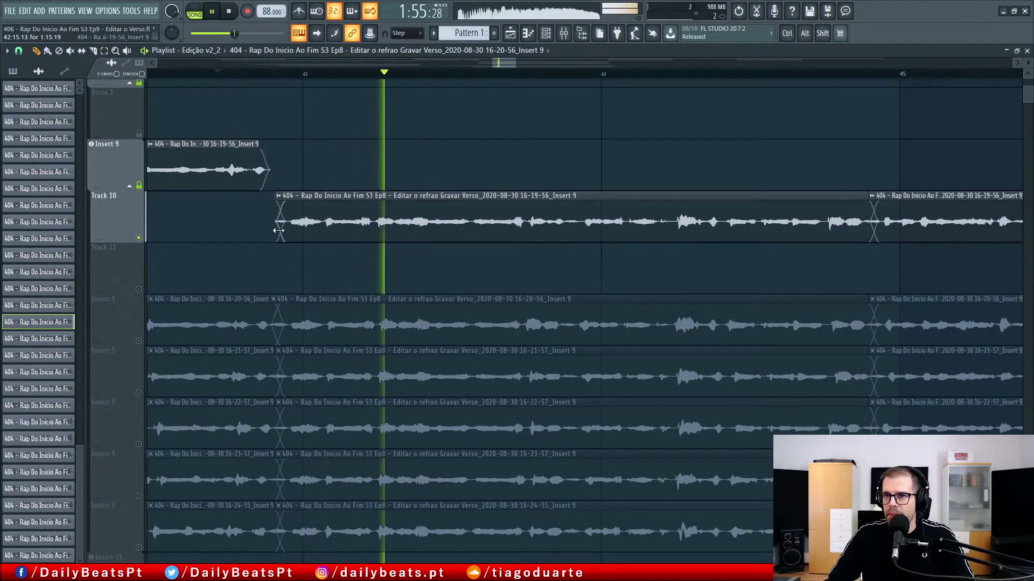
mouse_move(275, 223)
left_mouse_down()
mouse_move(294, 224)
mouse_move(265, 226)
mouse_move(274, 234)
left_mouse_up()
key("space")
key("space")
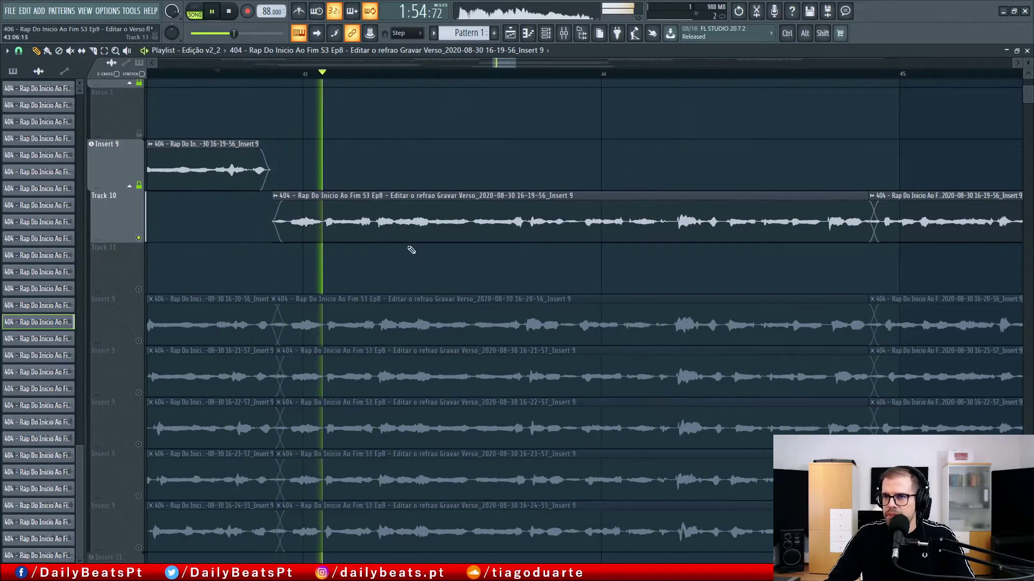
- Solo the 16-21-57 and 16-22-57 takes in turn and play their second sections from just before bar 43
scroll(323, 291, "down", 1)
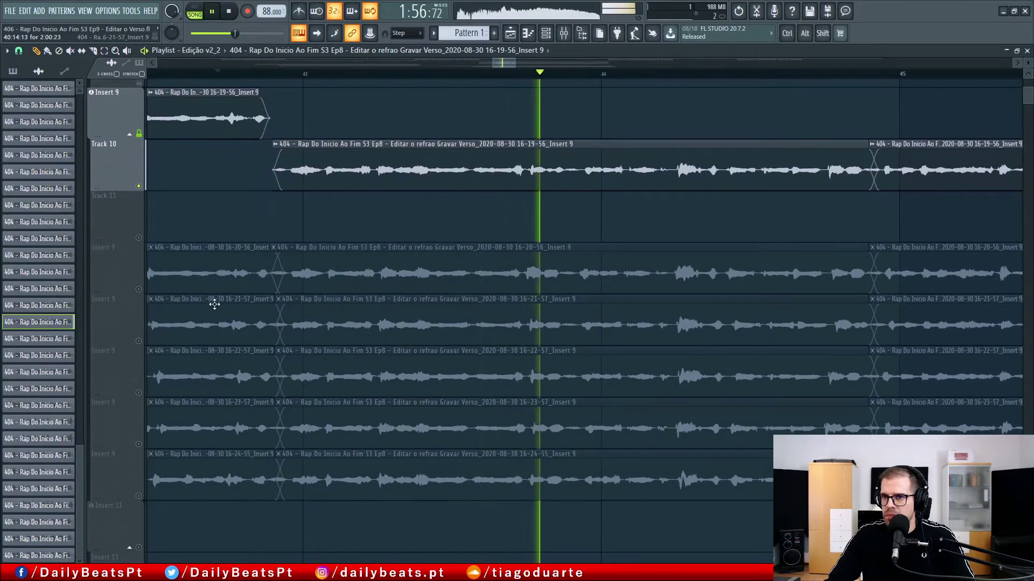
right_click(139, 342)
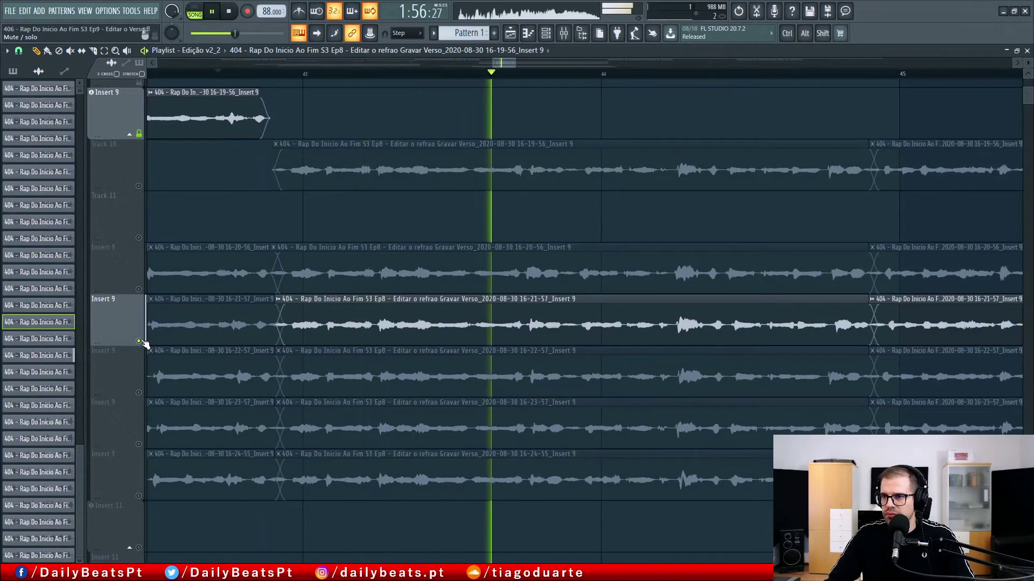
key("space")
right_click(139, 393)
key("space")
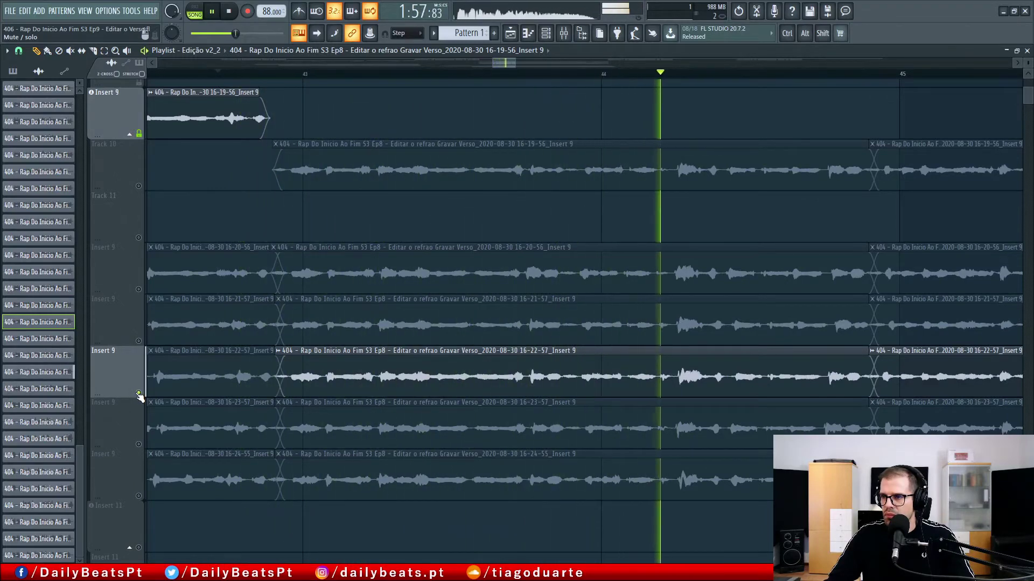
key("space")
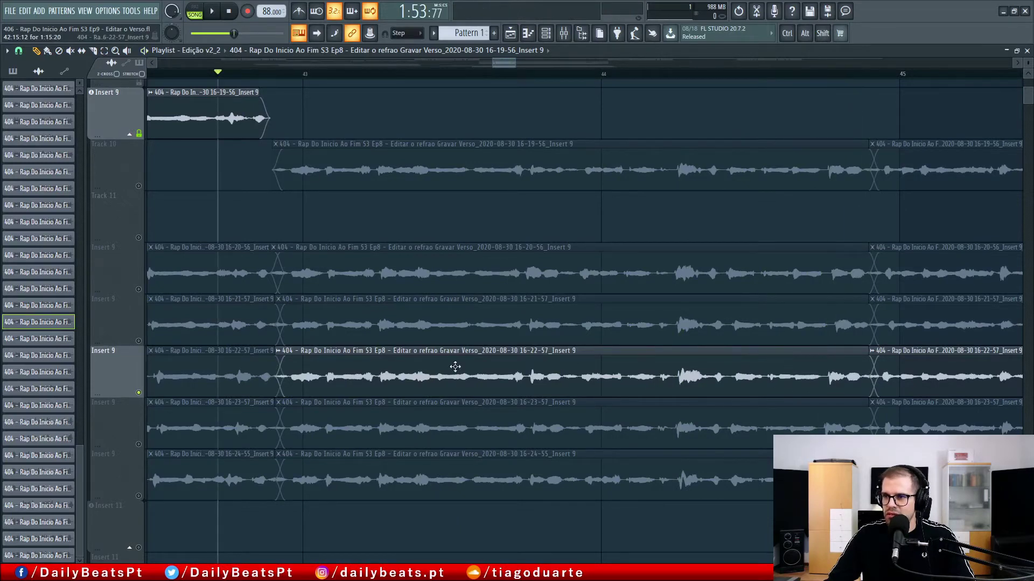
- Solo the 16-23-57 and 16-24-55 takes in turn and play their second sections from just before bar 43
right_click(140, 445)
key("space")
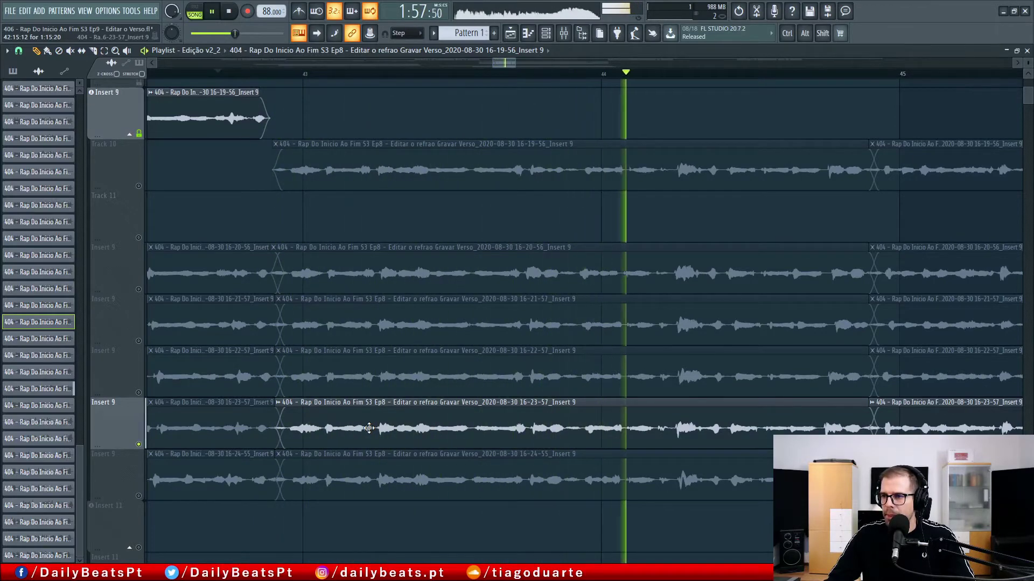
key("space")
right_click(141, 498)
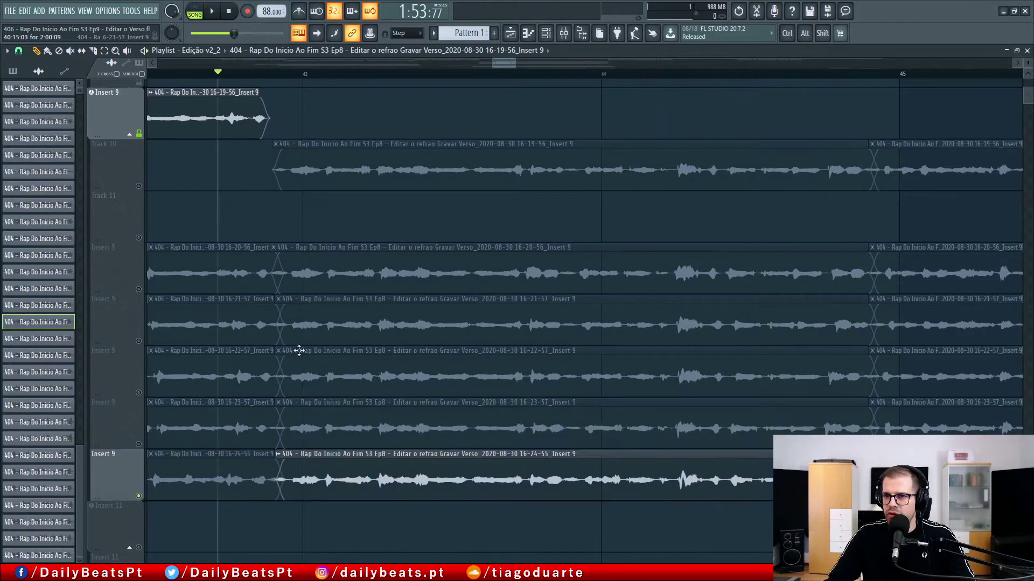
key("space")
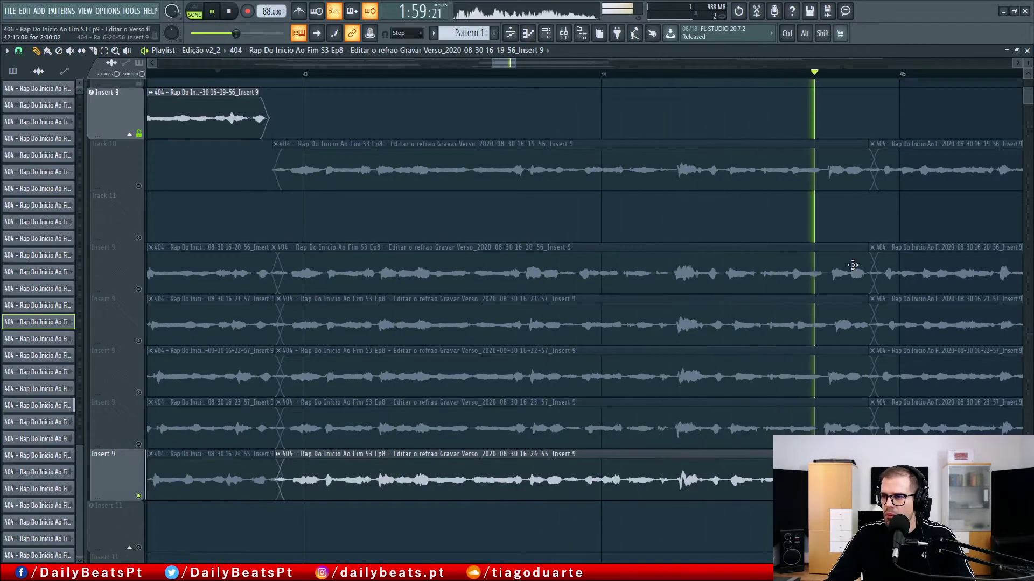
key("space")
- Solo Track 10, trim its second section's start slightly, move the section up to the Insert 9 group track and play the join
right_click(138, 187)
key("space")
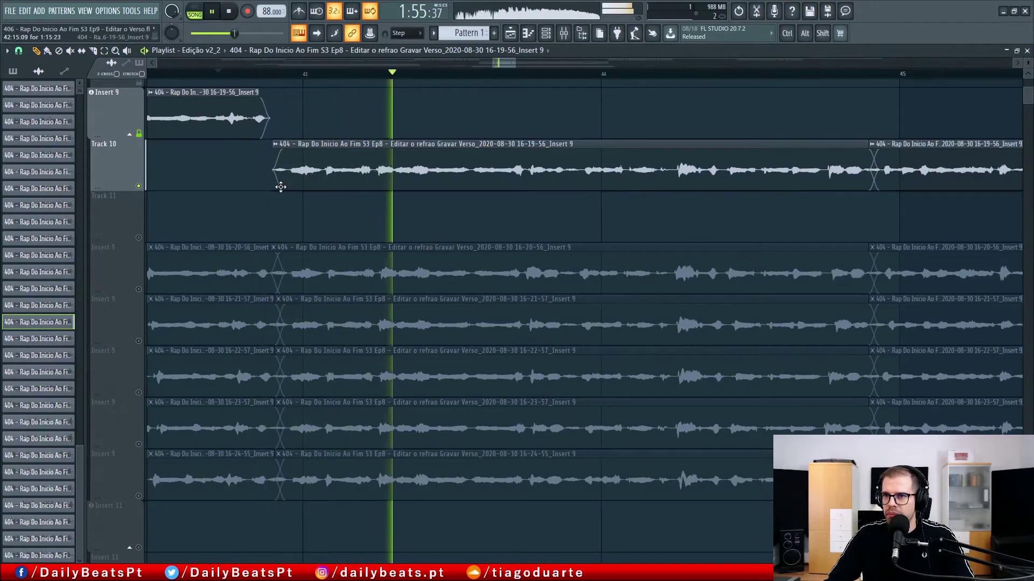
left_click_drag(273, 183, 275, 183)
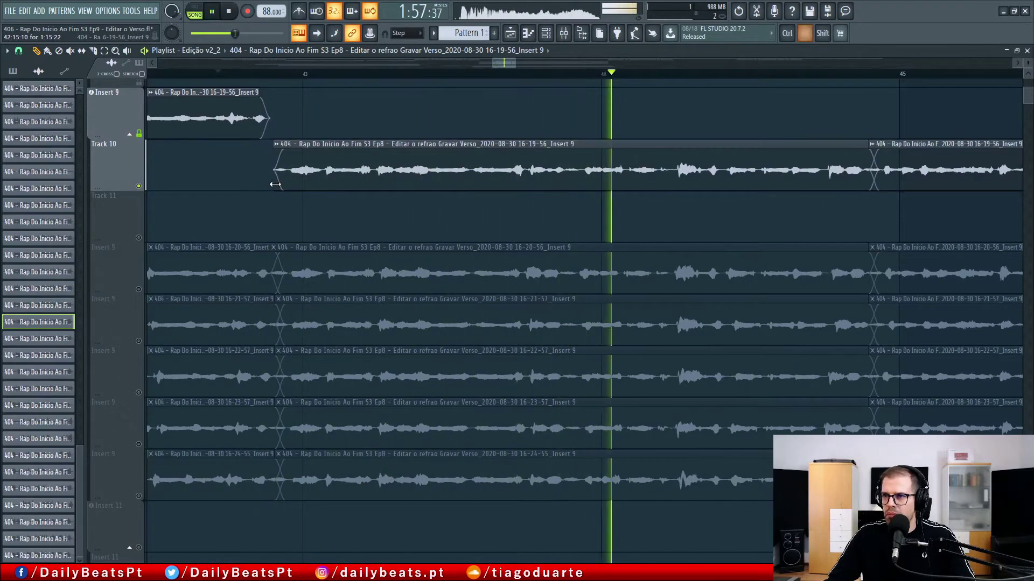
left_click_drag(630, 204, 561, 179)
key("space")
key("space")
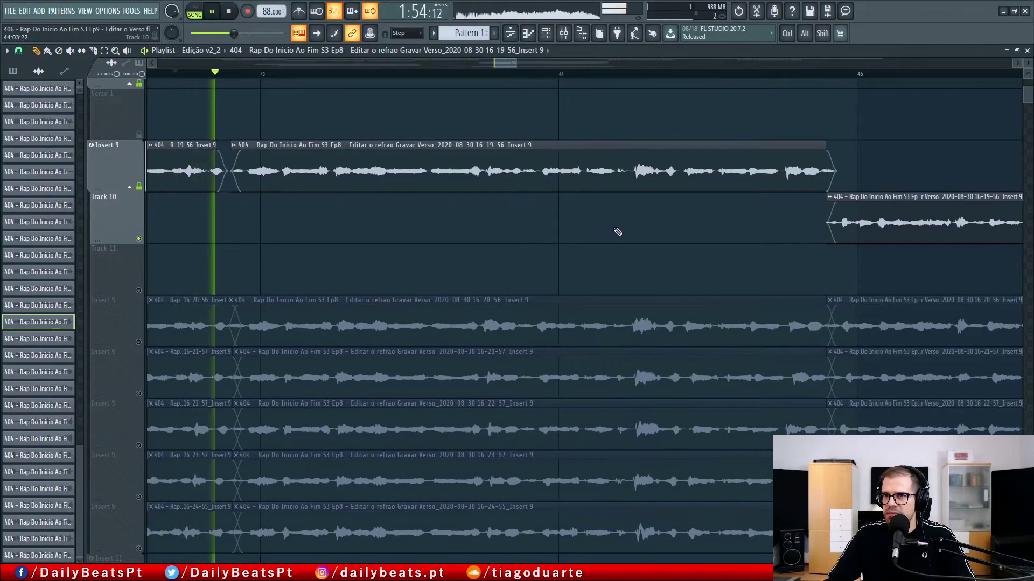
left_click_drag(680, 231, 462, 238)
key("space")
- Mute the second sections of the takes below Track 10, soloing the 16-20-56, 16-21-57 and 16-22-57 takes to check them
left_click_drag(573, 187, 830, 112)
left_click_drag(330, 164, 440, 164)
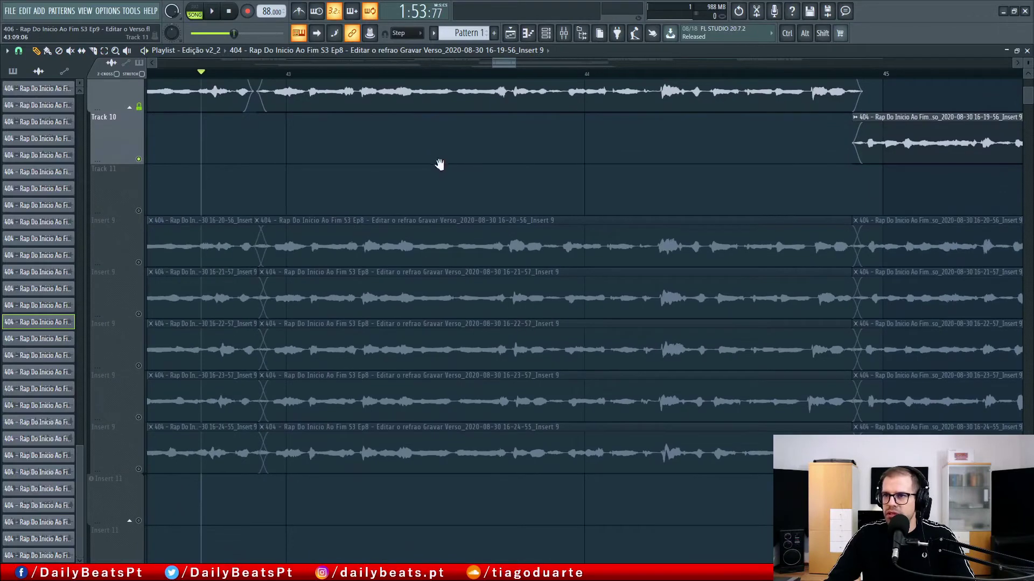
right_click(439, 164)
left_click(458, 240)
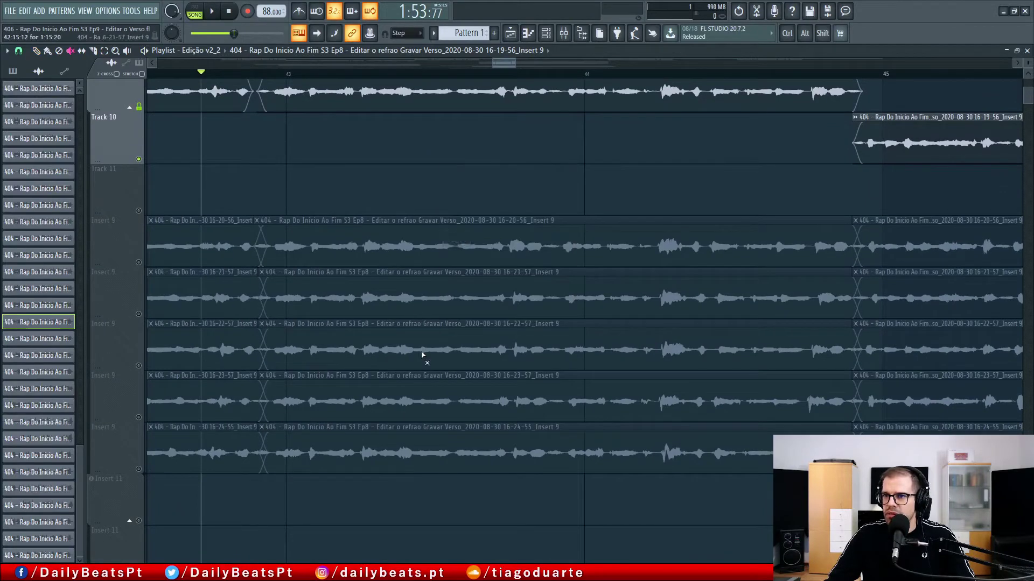
right_click(138, 263)
right_click(139, 314)
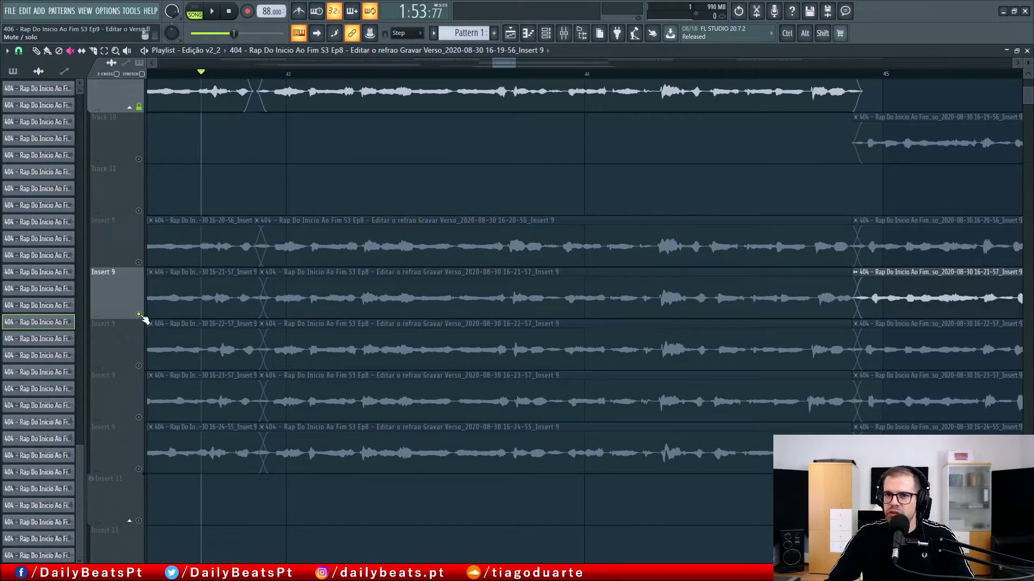
right_click(139, 367)
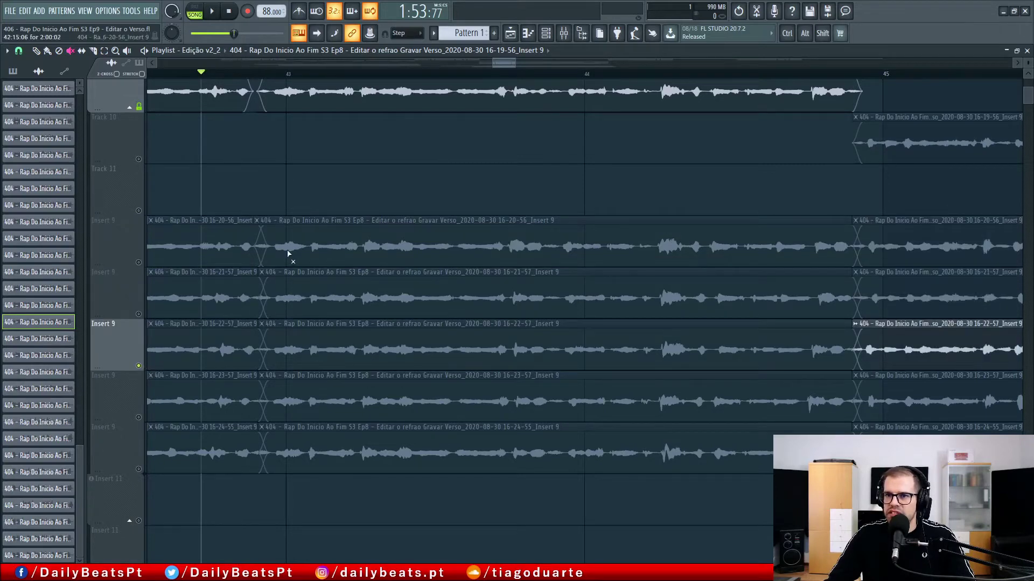
- Solo Track 10 and slice it together with the Insert 9 takes below just before bar 47
right_click(139, 159)
left_click_drag(718, 145, 327, 237)
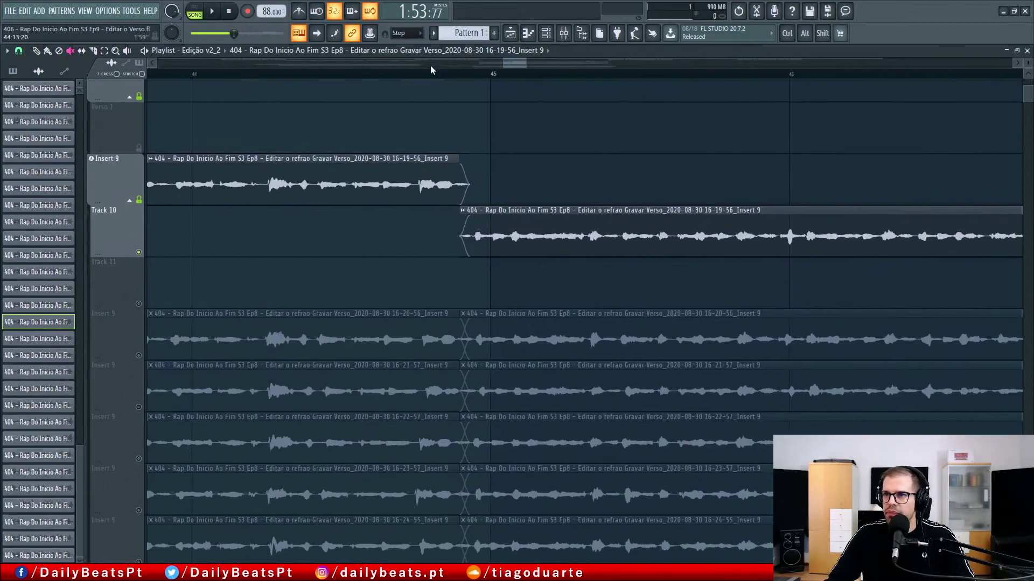
left_click_drag(741, 160, 415, 152)
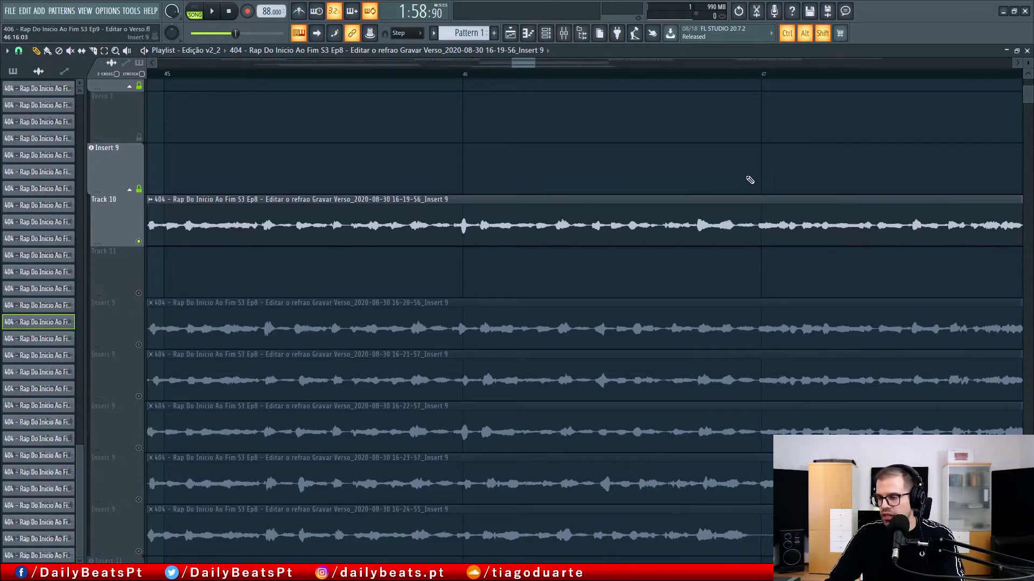
left_click_drag(757, 230, 757, 530)
left_click_drag(542, 226, 410, 175)
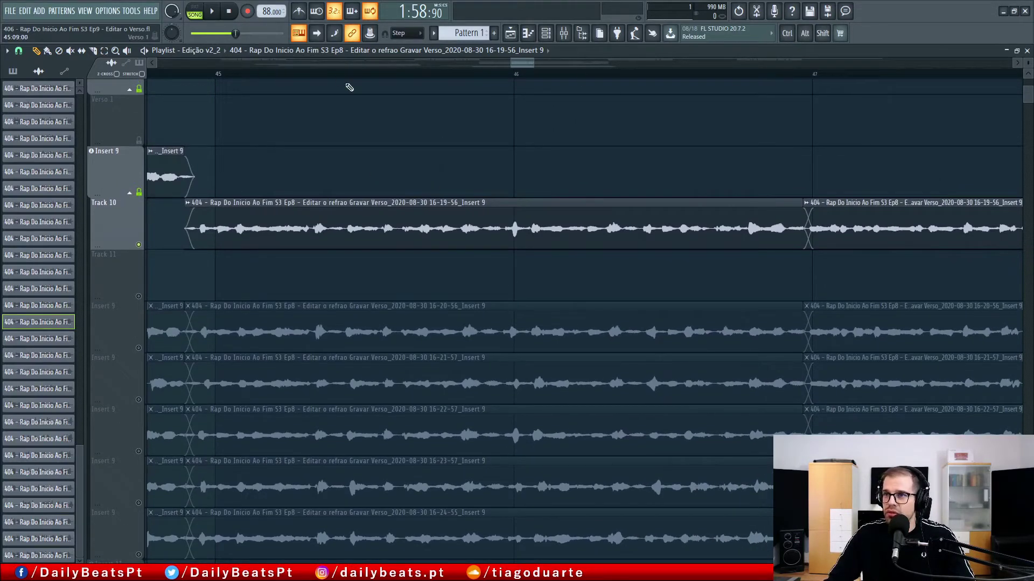
left_click_drag(414, 194, 349, 123)
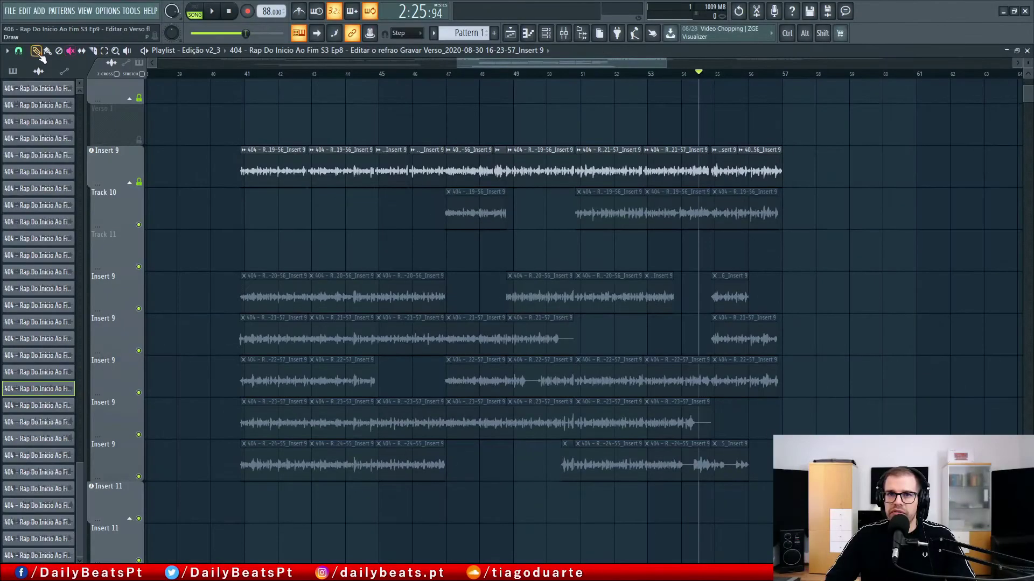
- Delete Track 10 with its leftover clips and the empty track below it
right_click(126, 211)
key("e")
key("Return")
right_click(117, 206)
key("e")
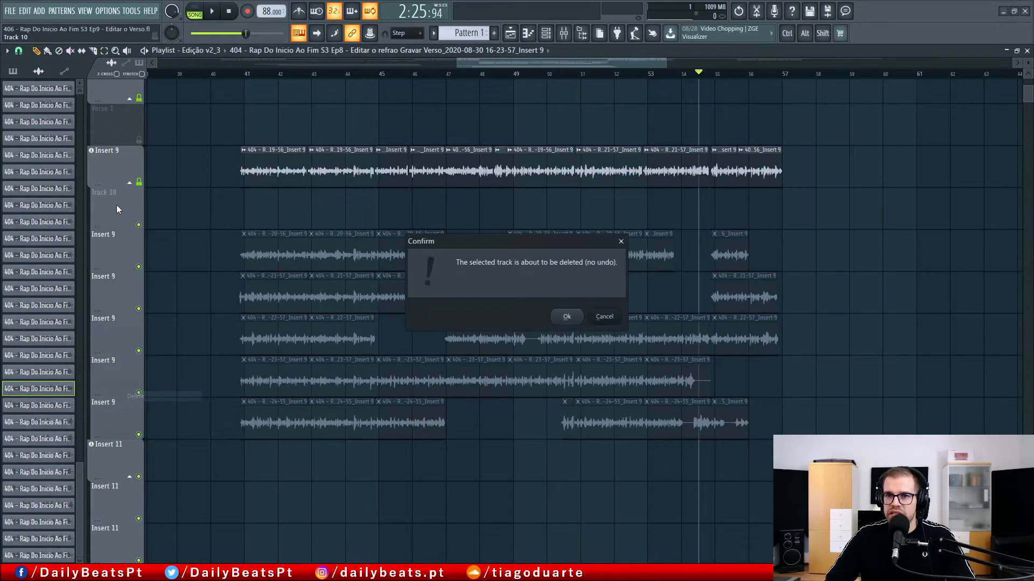
key("Return")
- Delete the five leftover Insert 9 take tracks beneath the comped Insert 9 track
right_click(119, 205)
key("e")
key("Return")
right_click(119, 205)
key("e")
key("Return")
right_click(119, 205)
key("e")
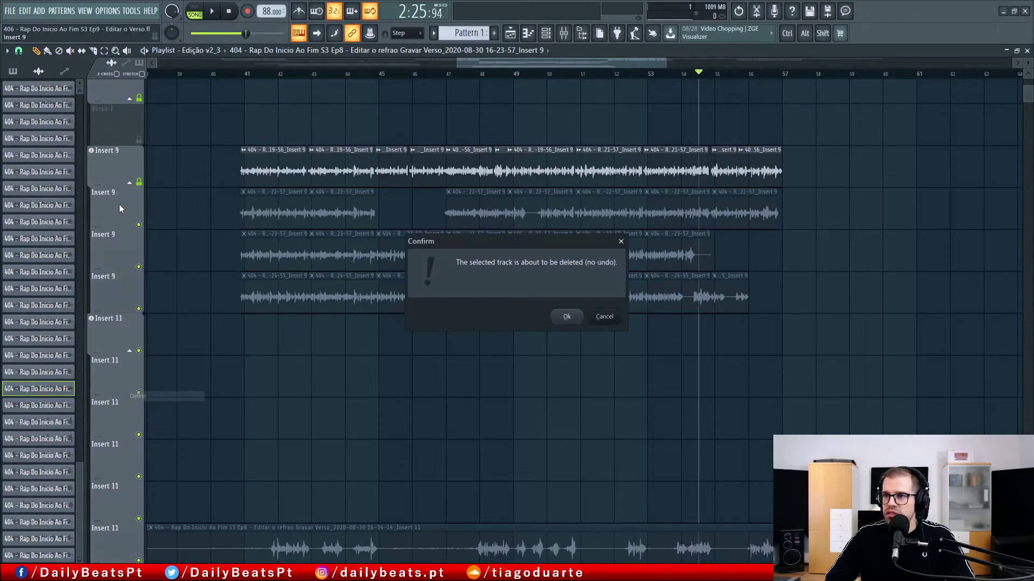
key("Return")
right_click(119, 205)
key("e")
key("Return")
right_click(119, 205)
key("e")
key("Return")
- Delete the muted track of leftover clips beneath Verso 1
left_click_drag(212, 228, 629, 360)
scroll(360, 267, "left", 5)
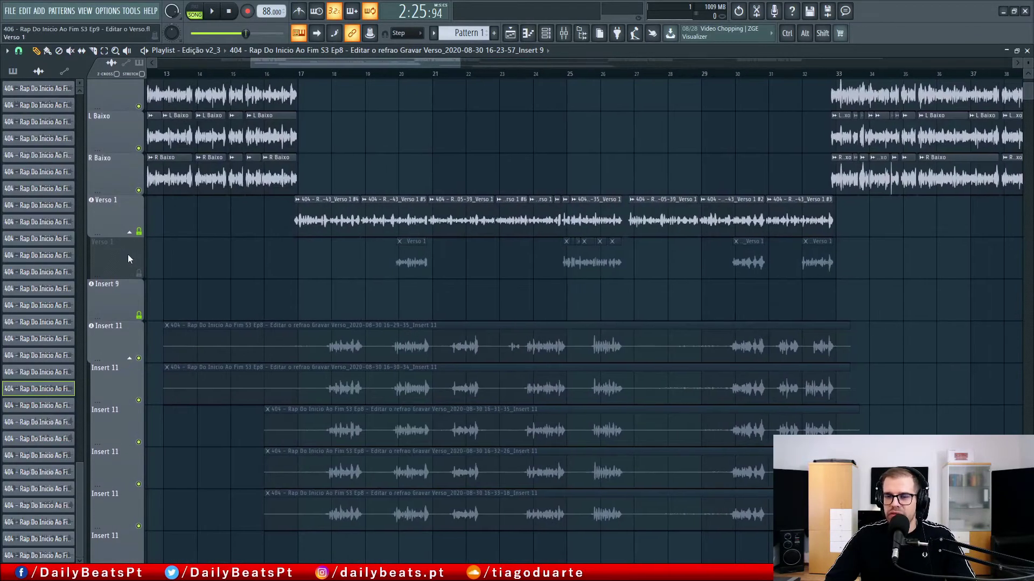
right_click(131, 253)
key("e")
key("Return")
scroll(582, 259, "down", 3)
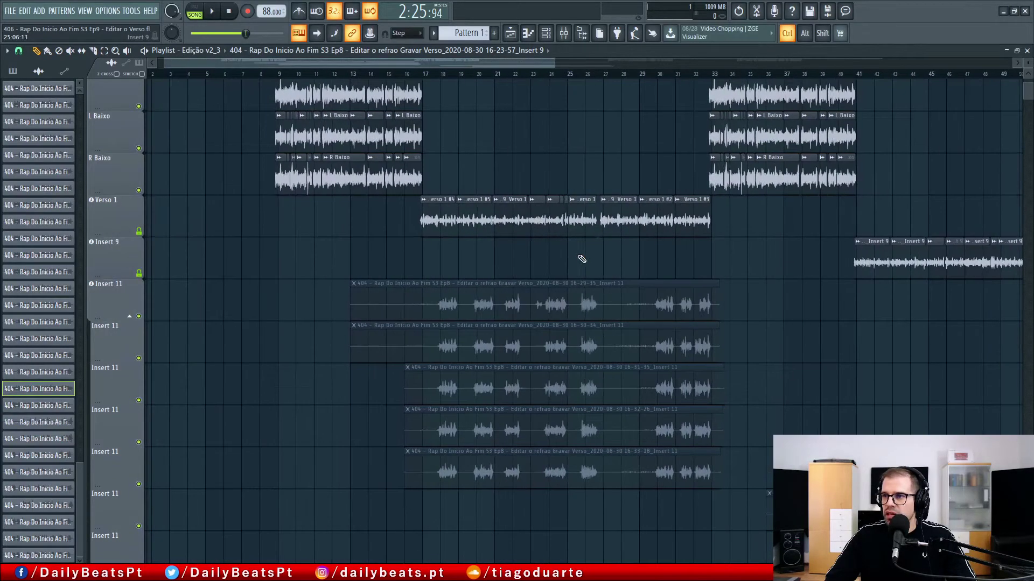
- Rename the comped Insert 9 track as Verso 2
left_click_drag(673, 247, 372, 210)
double_click(96, 218)
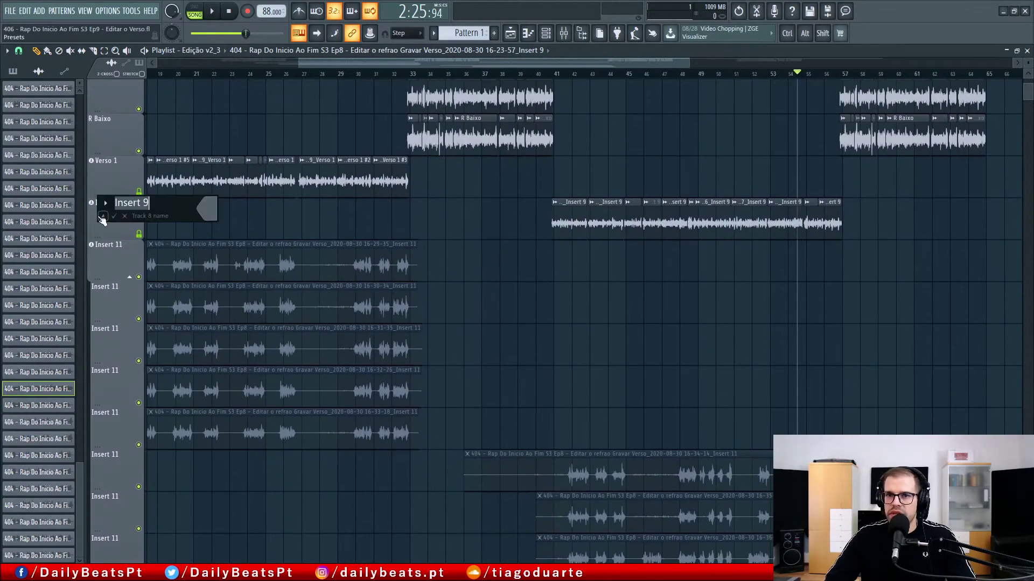
type("Verso 2")
key("Return")
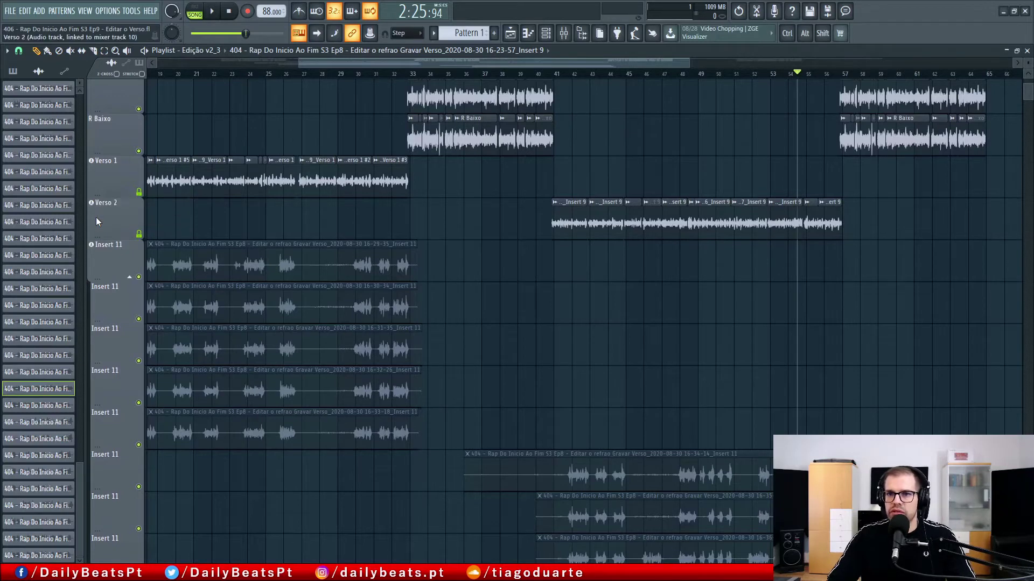
- Cut off the silent starts of the first five Insert 11 takes just before bar 18
left_click_drag(801, 225, 151, 158)
left_click(477, 216)
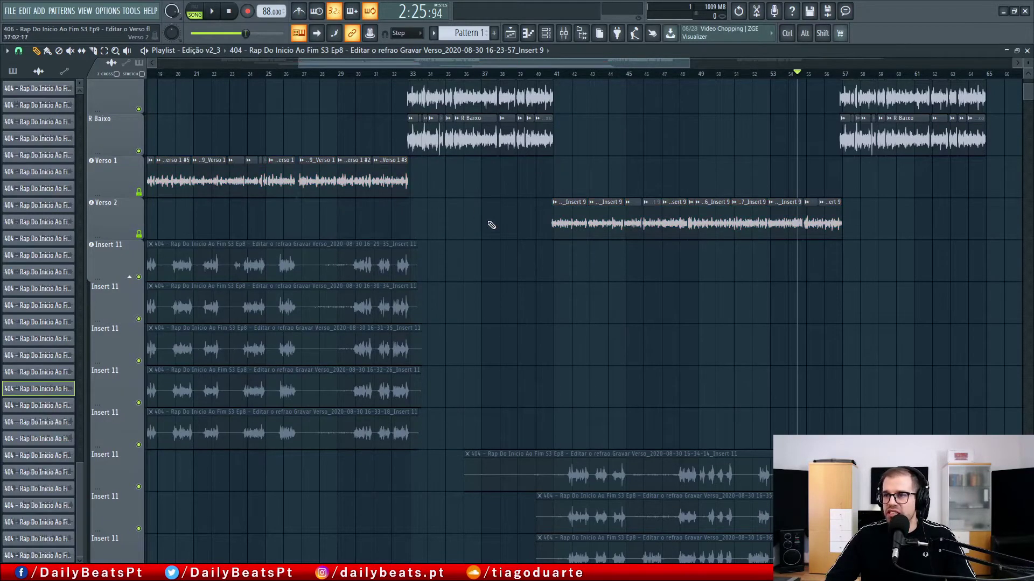
left_click_drag(434, 258, 577, 221)
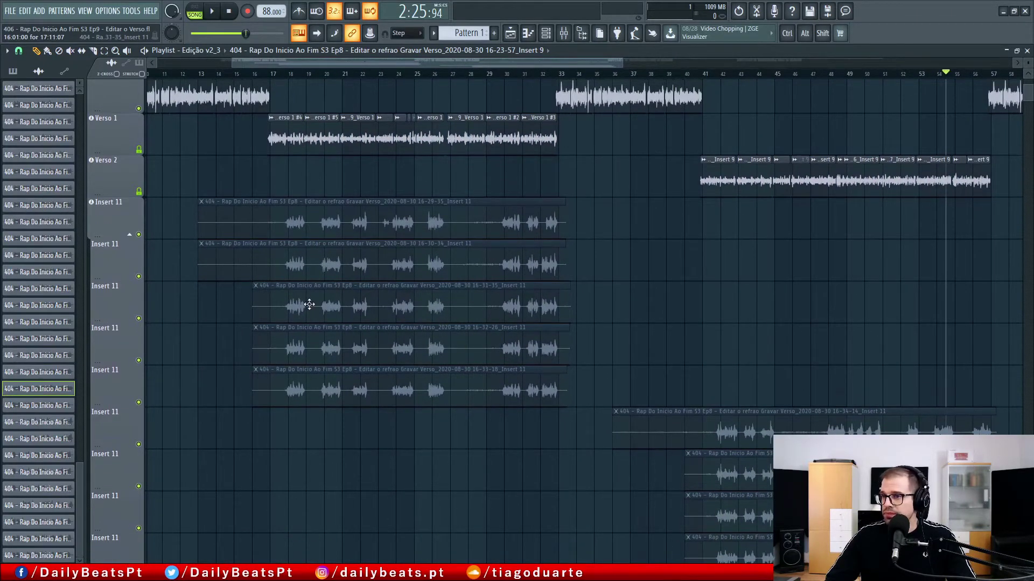
left_click_drag(310, 187, 350, 172)
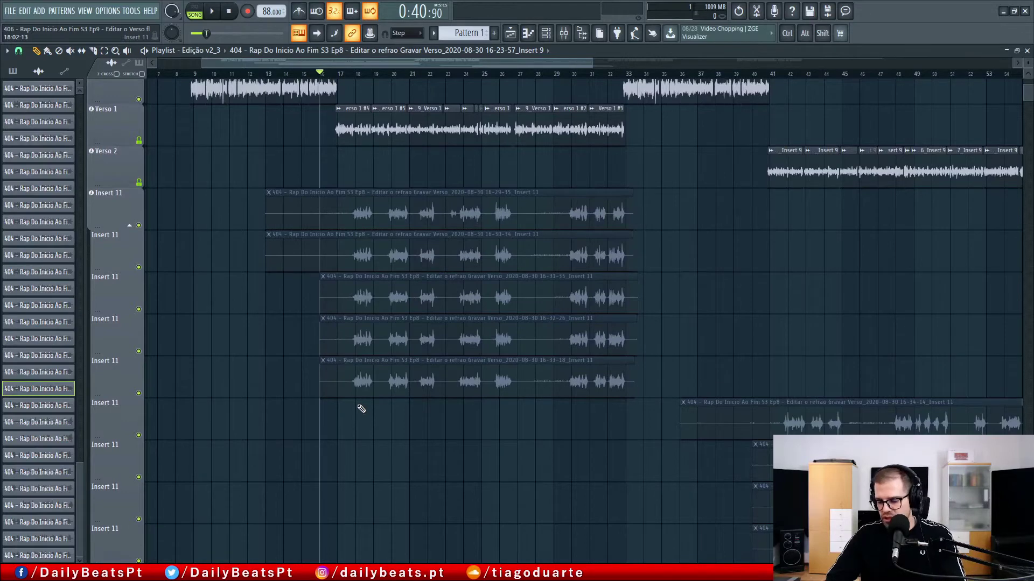
left_click_drag(350, 191, 349, 438)
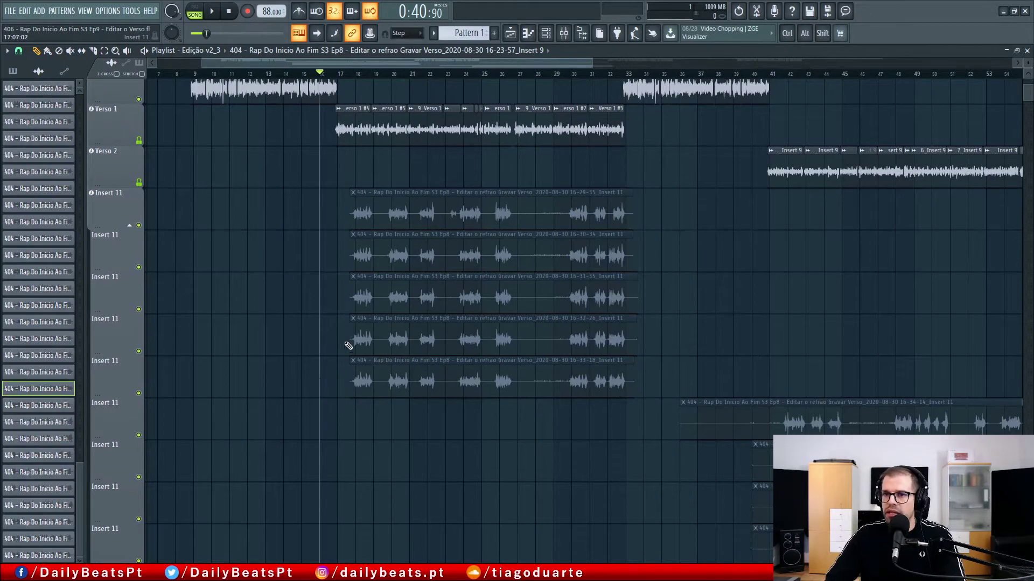
- Select all five Insert 11 takes and trim their starts closer to the first phrase
scroll(219, 404, "down", 2)
scroll(363, 261, "up", 5)
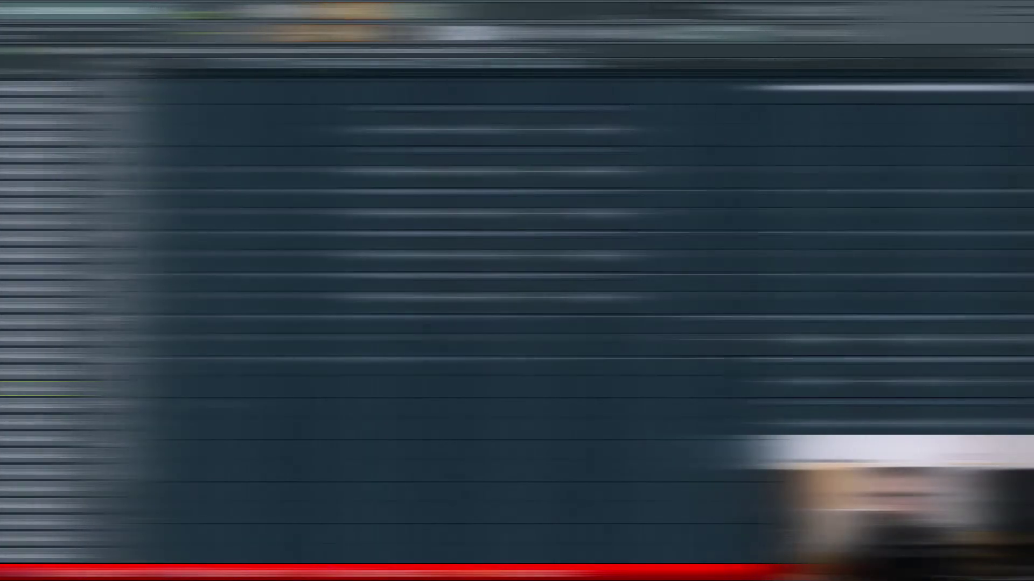
key("ctrl+a")
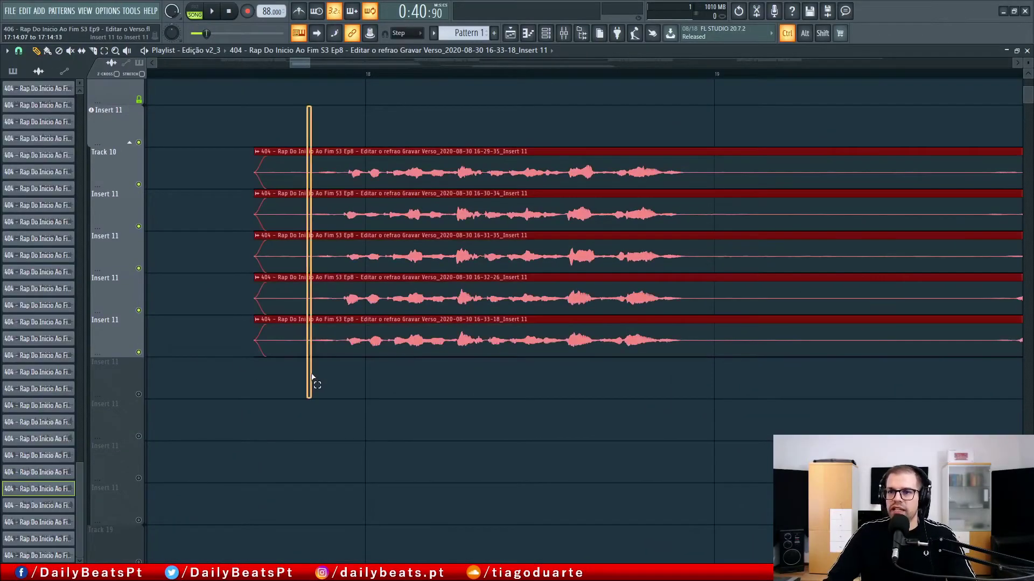
left_click_drag(254, 257, 335, 261)
- Cut out the silence between the first and second phrases of all five takes, from before bar 19 to before bar 20
left_click_drag(677, 287, 383, 281)
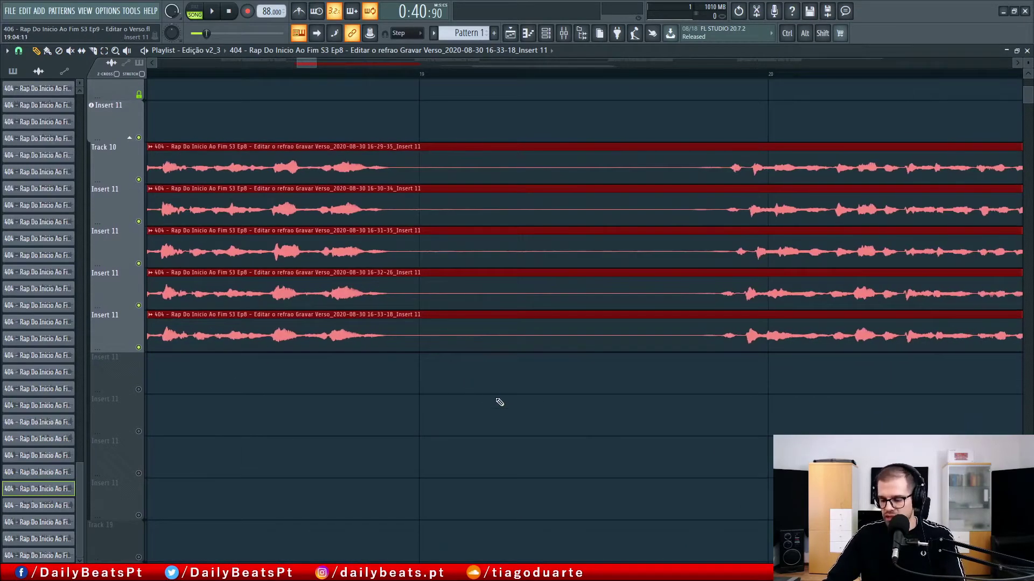
left_click(512, 441, "ctrl")
left_click_drag(405, 412, 401, 126)
mouse_move(722, 124)
left_mouse_down()
mouse_move(715, 362)
mouse_move(617, 138)
mouse_move(472, 166)
left_mouse_up()
left_click_drag(299, 145, 249, 318)
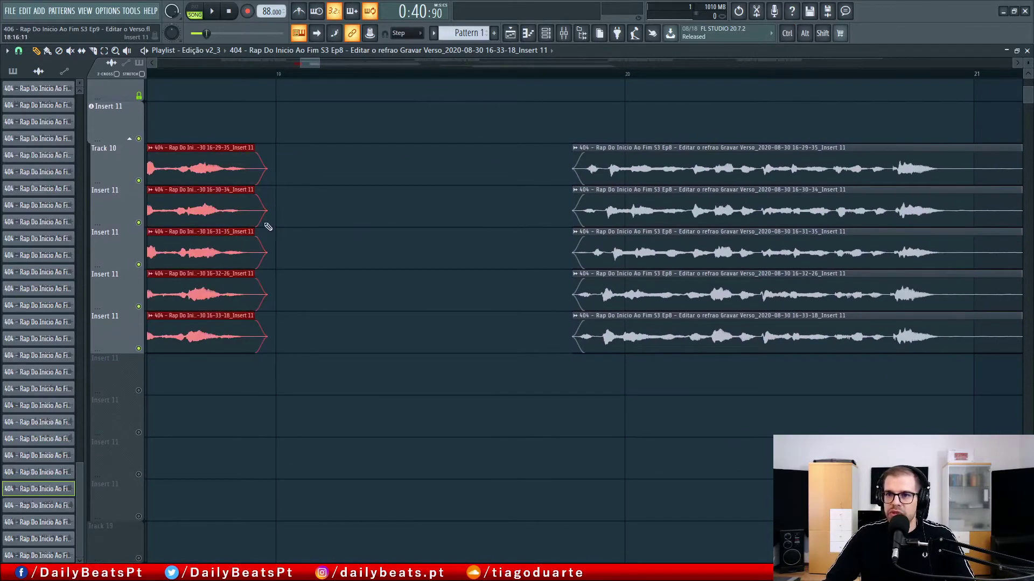
left_click_drag(238, 257, 236, 259)
key("ctrl+d")
- Trim the start of the 16-31-35 take's second phrase slightly, solo Track 10 and set playback just before bar 20
left_click_drag(416, 256, 97, 265)
left_click(255, 270, "alt")
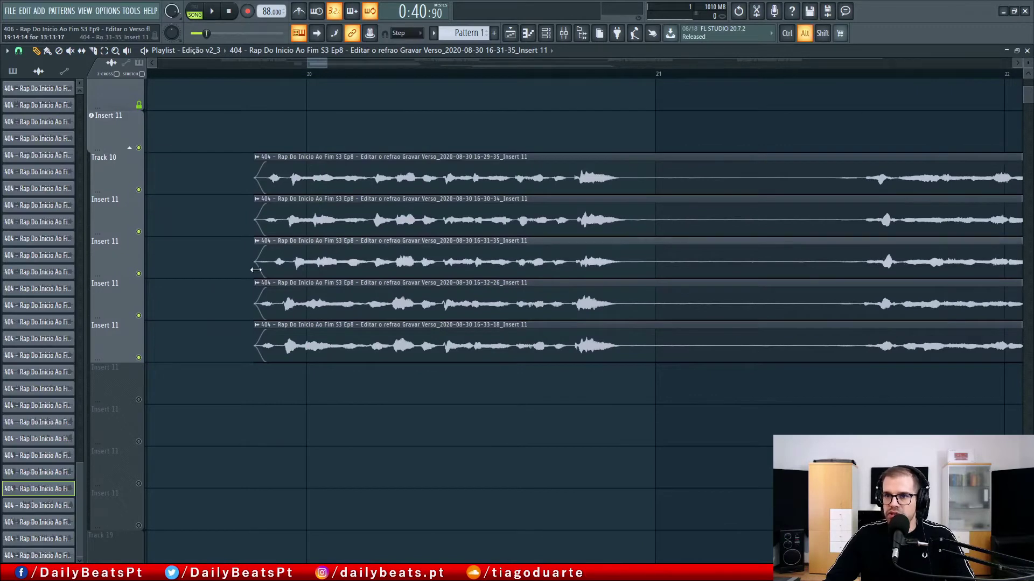
right_click(138, 190)
key("space")
left_click(214, 75)
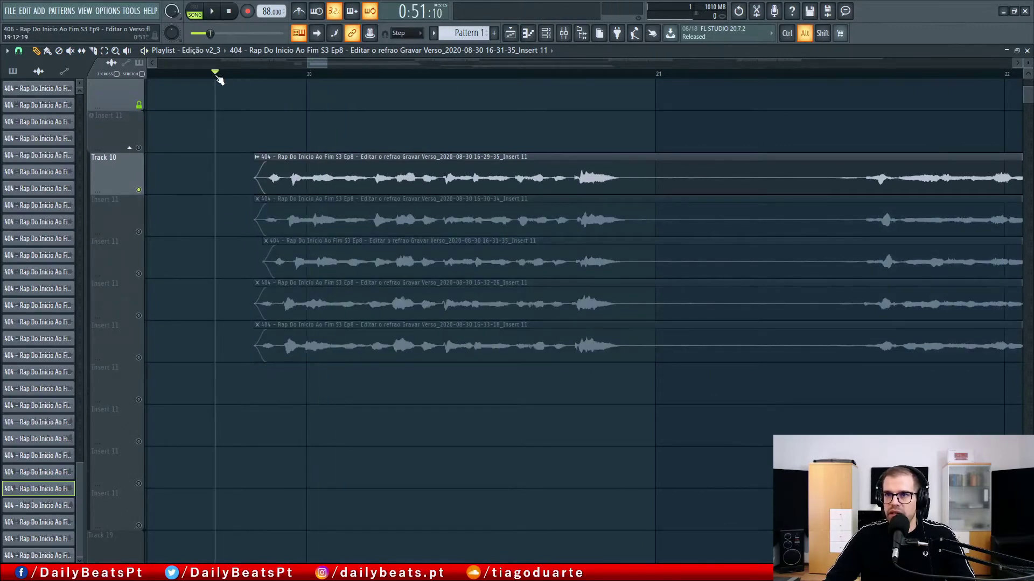
- Play Track 10's second phrase repeatedly from just before bar 20
scroll(291, 129, "up", 2)
scroll(311, 158, "down", 2)
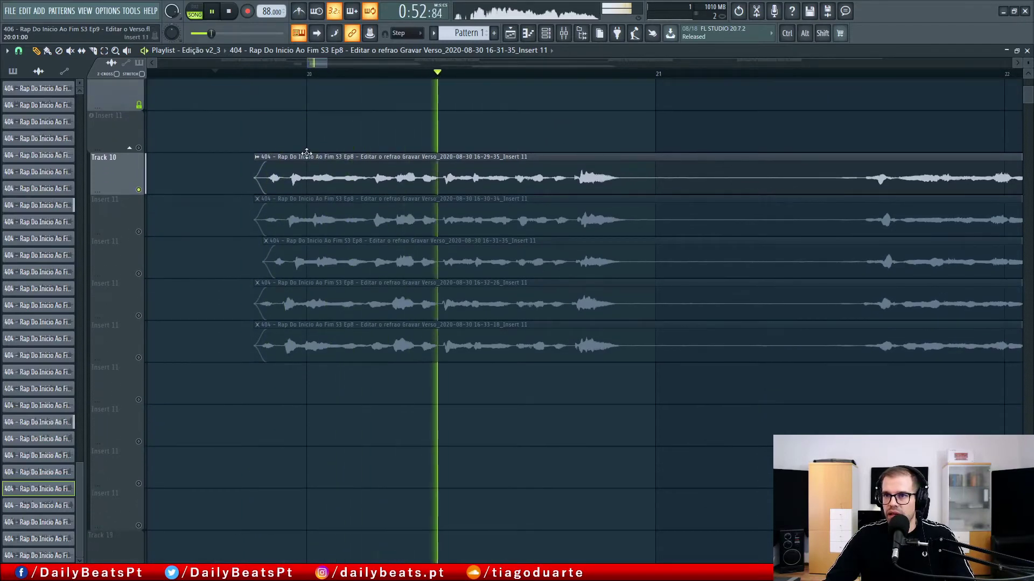
key("space")
scroll(212, 138, "up", 1)
key("space")
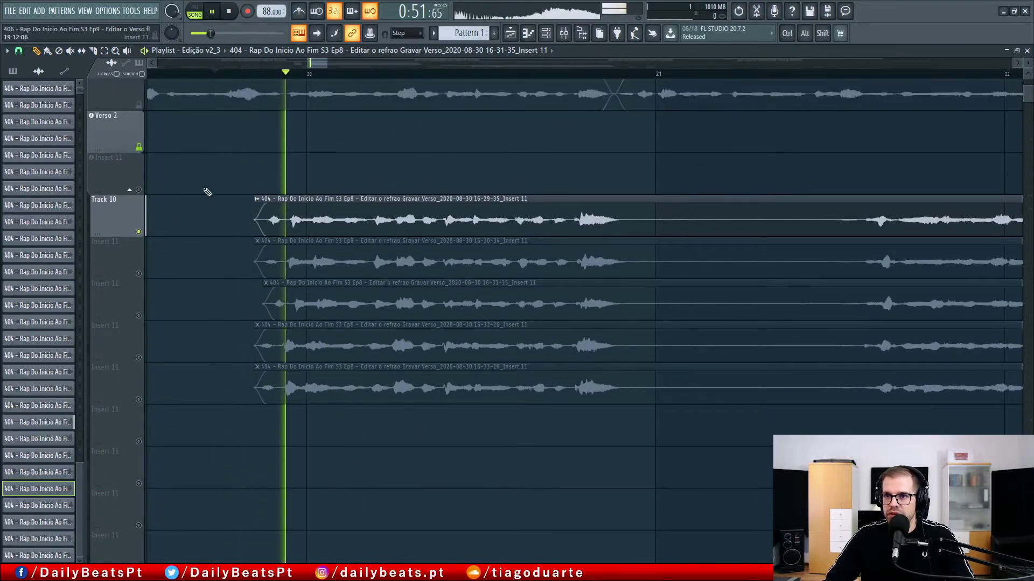
key("space")
key("space")
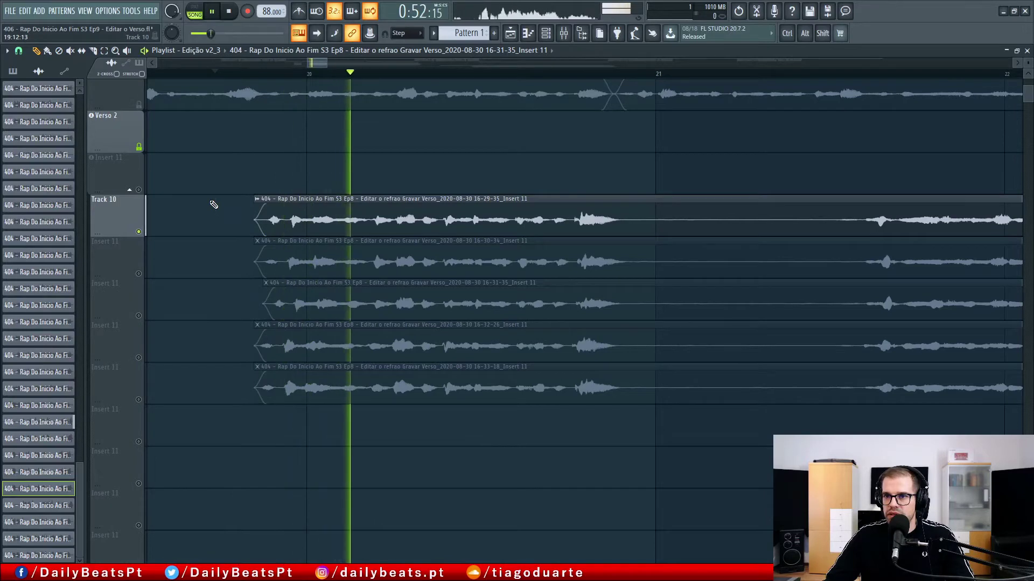
key("space")
- Cut out the silence between the second and third phrases around bar 21 in all five takes and trim the third phrases' starts
left_click_drag(670, 197, 445, 200)
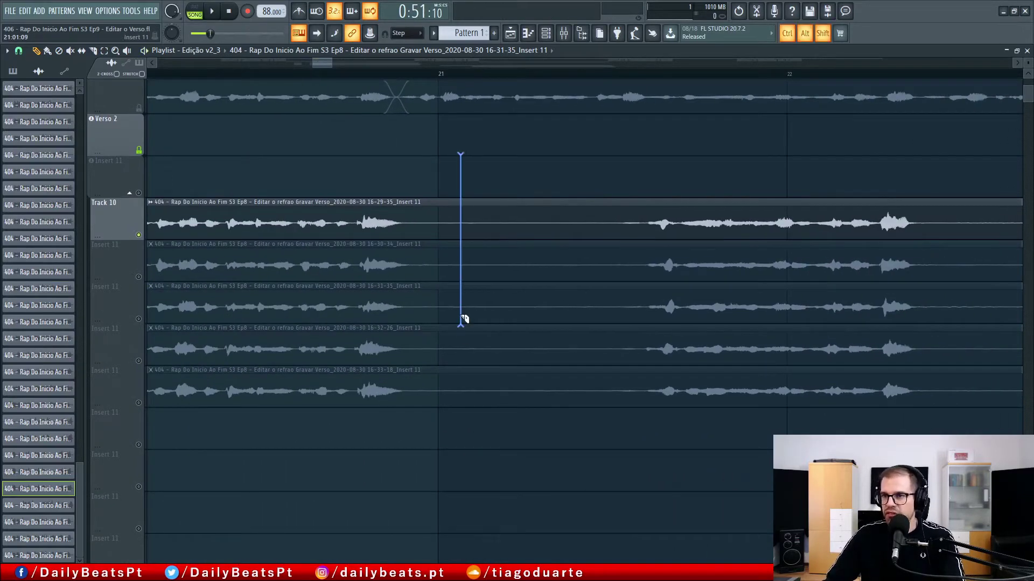
left_click_drag(424, 404, 408, 421)
mouse_move(548, 467)
left_mouse_down()
mouse_move(585, 246)
mouse_move(629, 195)
mouse_move(737, 450)
left_mouse_up()
right_click(597, 220)
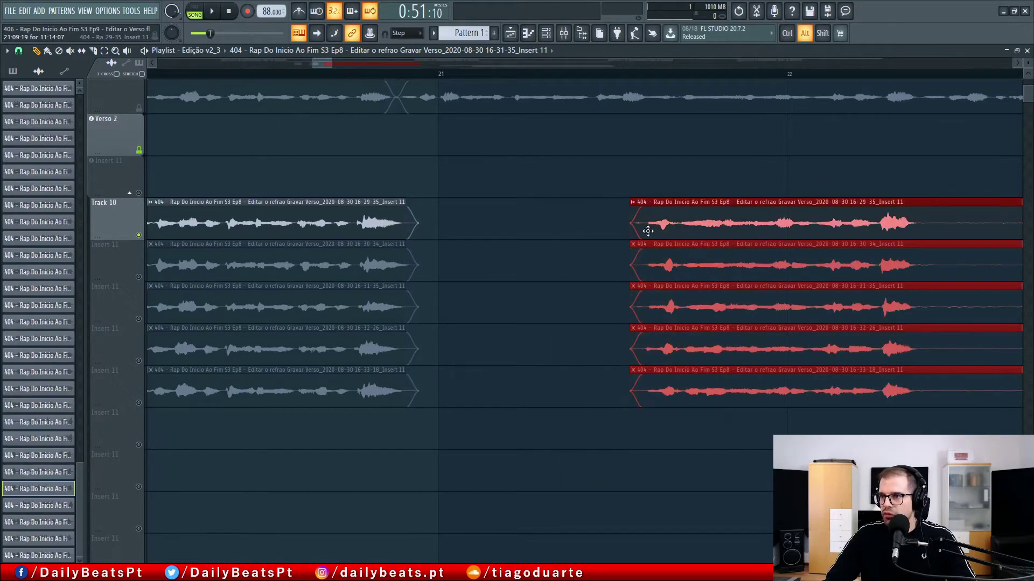
left_click_drag(631, 232, 637, 231)
left_click(477, 348)
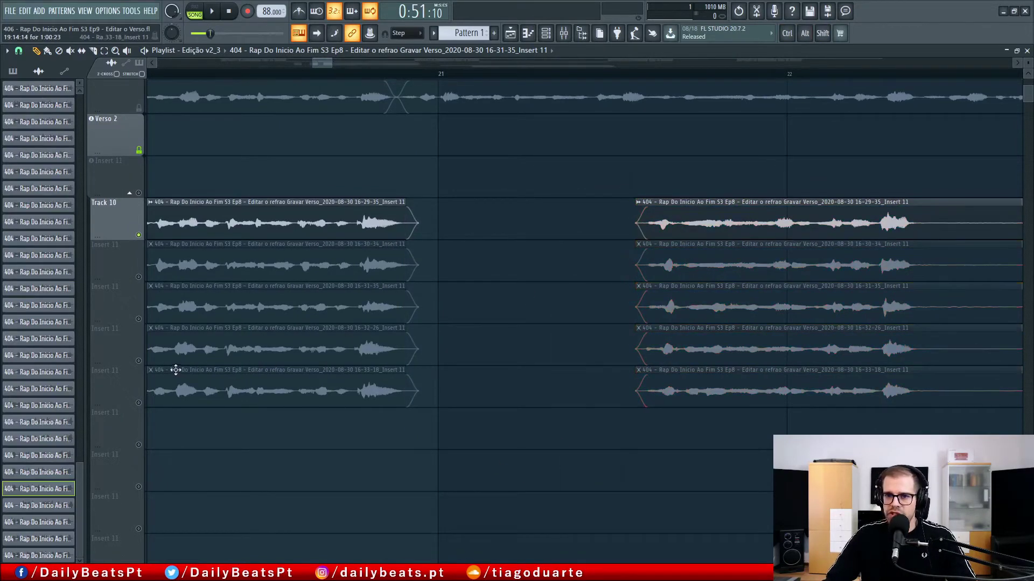
- Solo the 16-32-26 take and play its second phrase from before bar 20, on its own and with Verso 1
right_click(138, 362)
key("space")
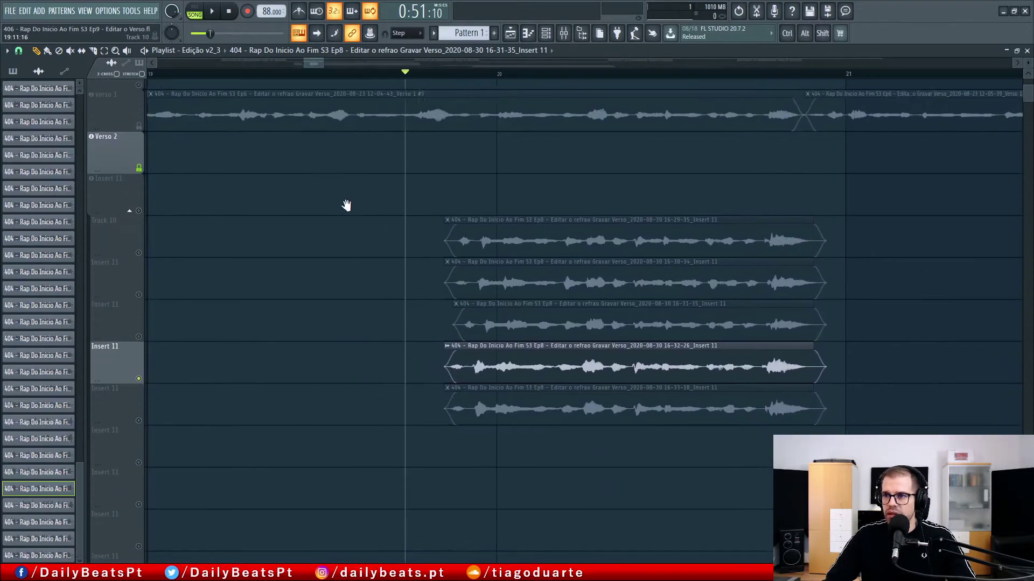
left_click_drag(526, 350, 344, 341)
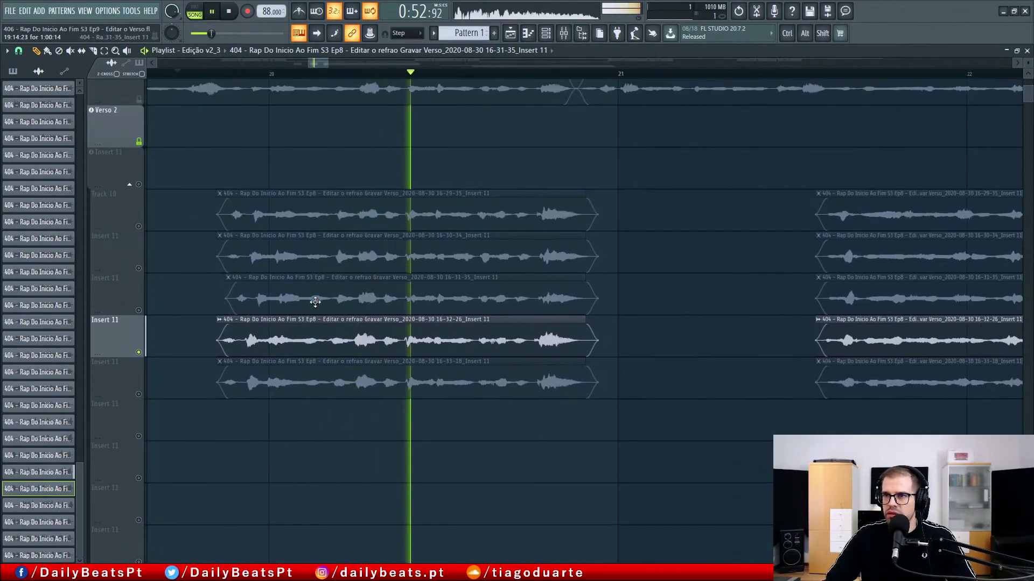
left_click_drag(217, 171, 341, 216)
left_click(174, 74)
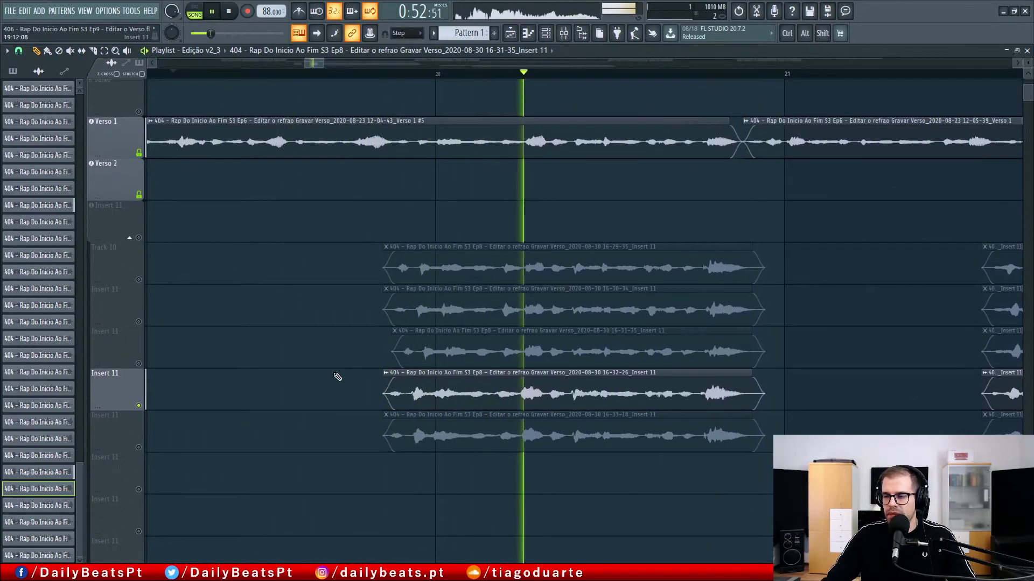
key("space")
- Unmute the Back L track
scroll(566, 386, "down", 2)
left_click_drag(635, 403, 320, 340)
left_click_drag(649, 353, 382, 349)
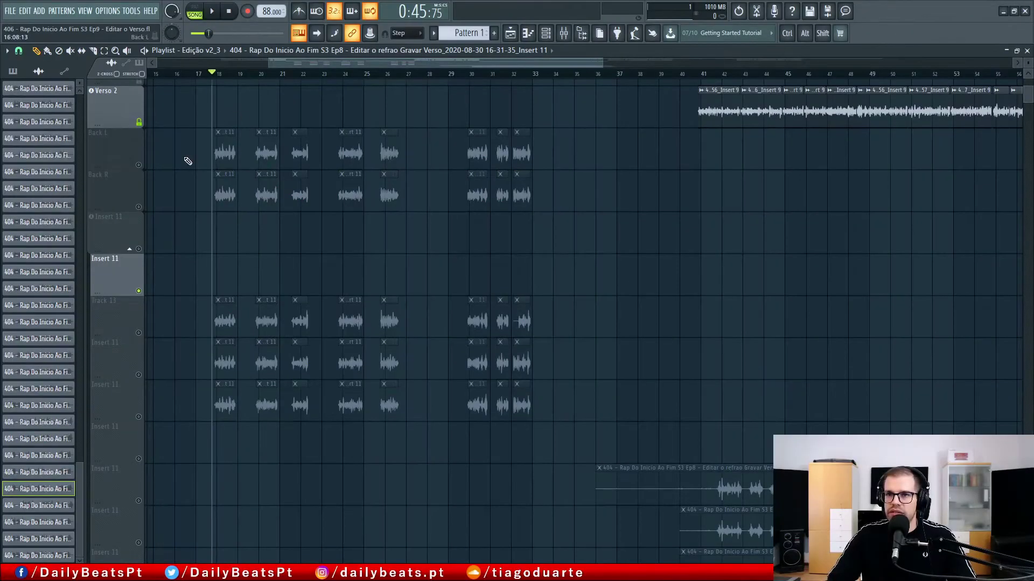
left_click(140, 166)
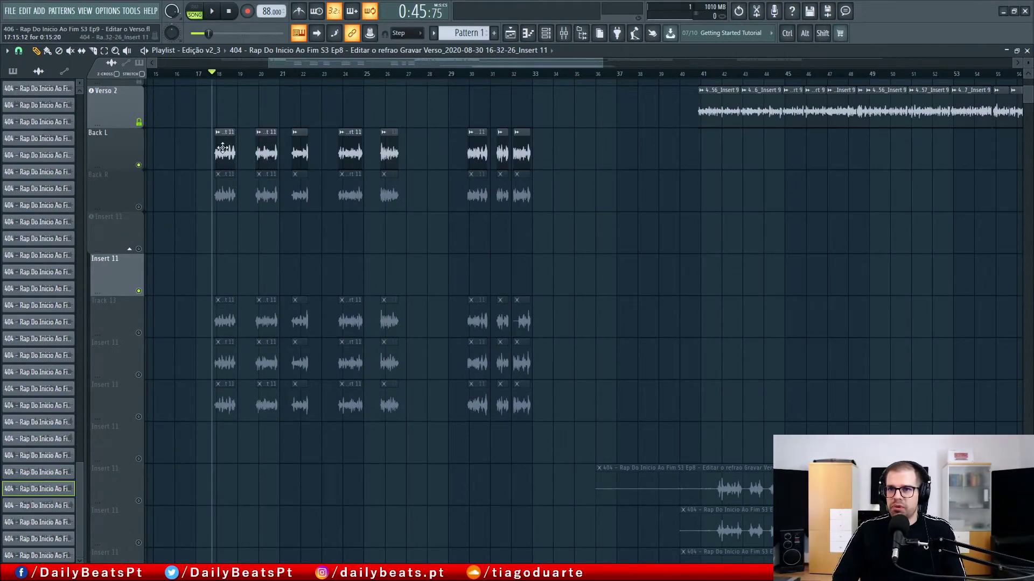
- Examine the first phrase's waveforms near bar 18 on the Back L and Back R tracks
double_click(355, 167)
left_click_drag(214, 75, 214, 102)
right_click(215, 74)
left_click(222, 81)
left_click(303, 57)
scroll(334, 202, "up", 10)
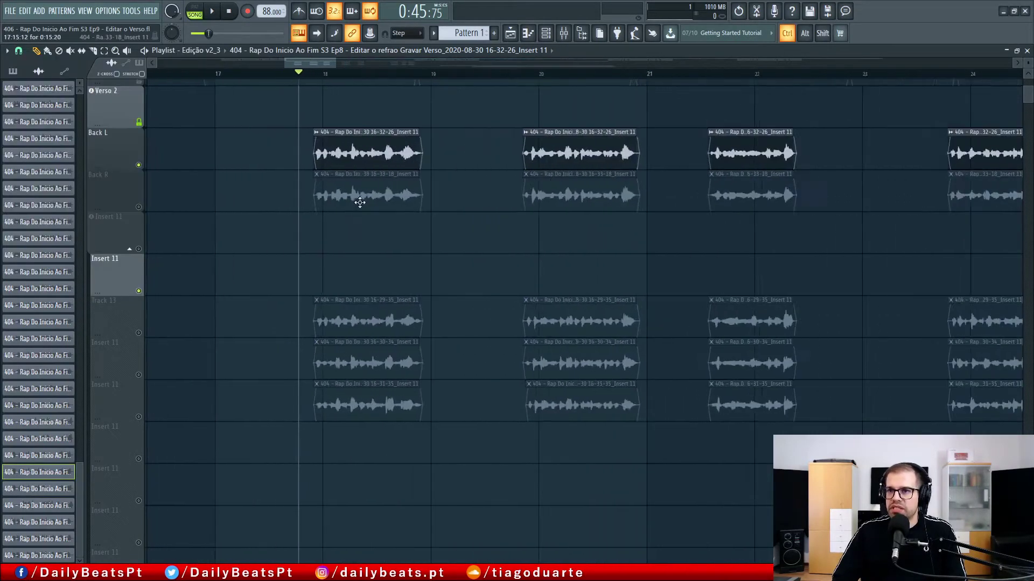
scroll(268, 246, "up", 3)
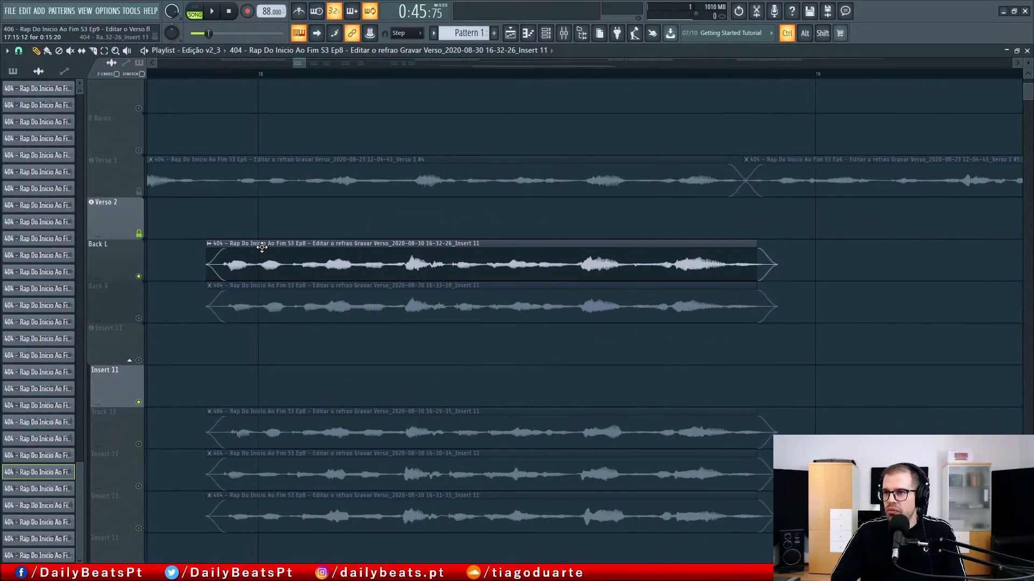
scroll(272, 286, "up", 3)
scroll(278, 285, "down", 1)
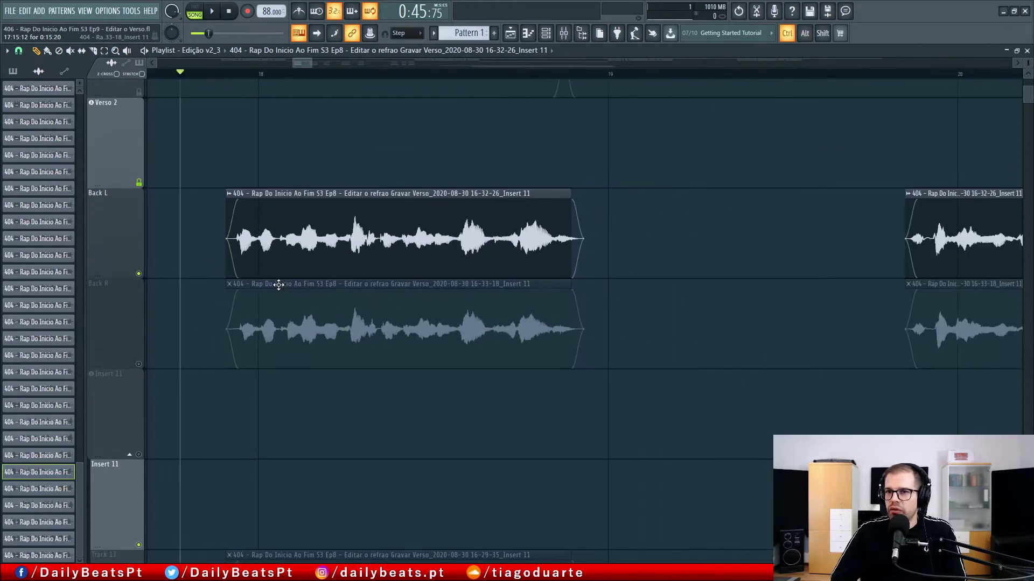
left_click_drag(324, 251, 334, 305)
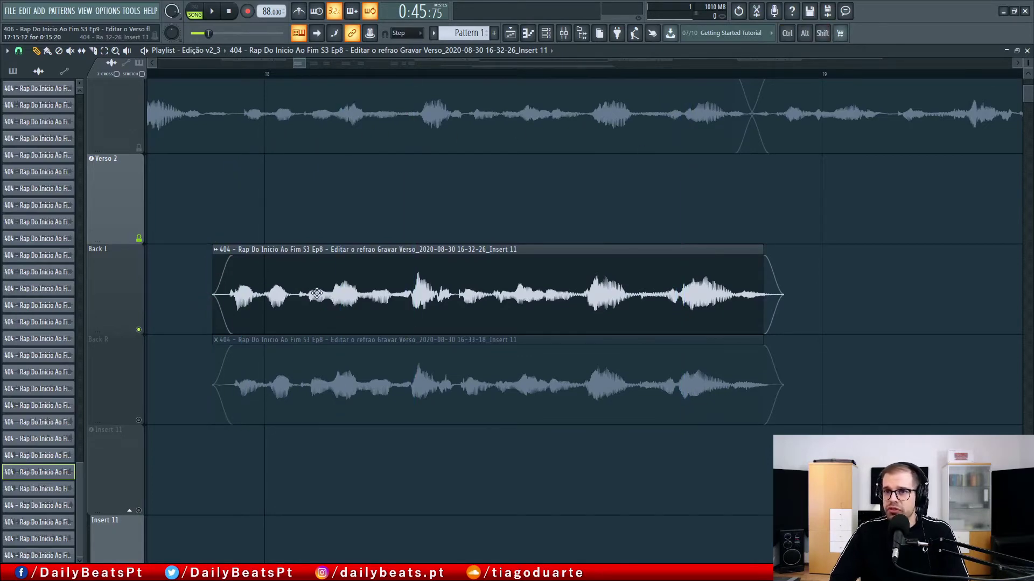
- Move the Verso 2 track below Back L and shift Back L's first phrase near bar 18 slightly later to match Verso 1
left_click_drag(121, 204, 119, 296)
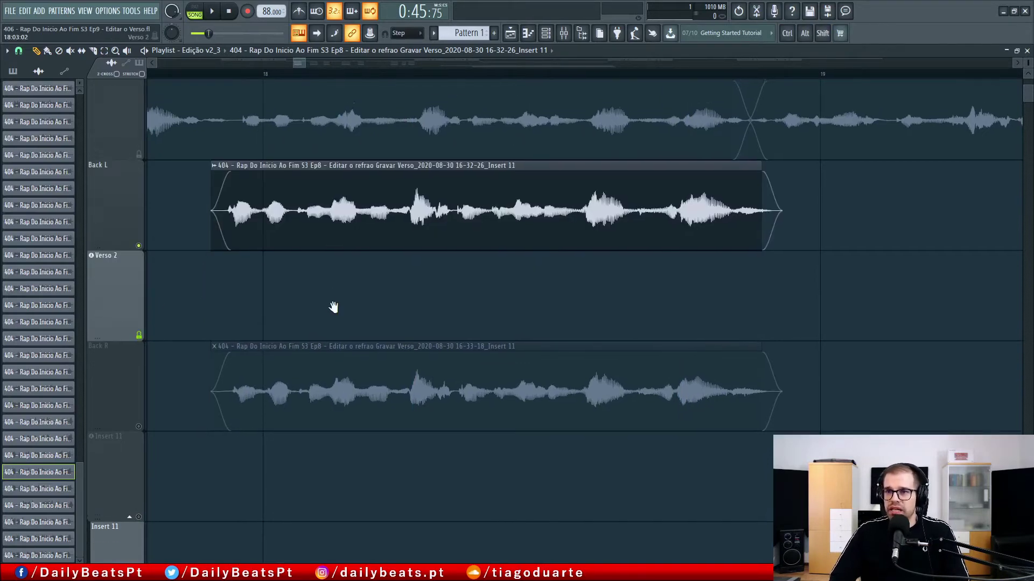
scroll(334, 299, "up", 3)
left_click_drag(307, 285, 320, 285)
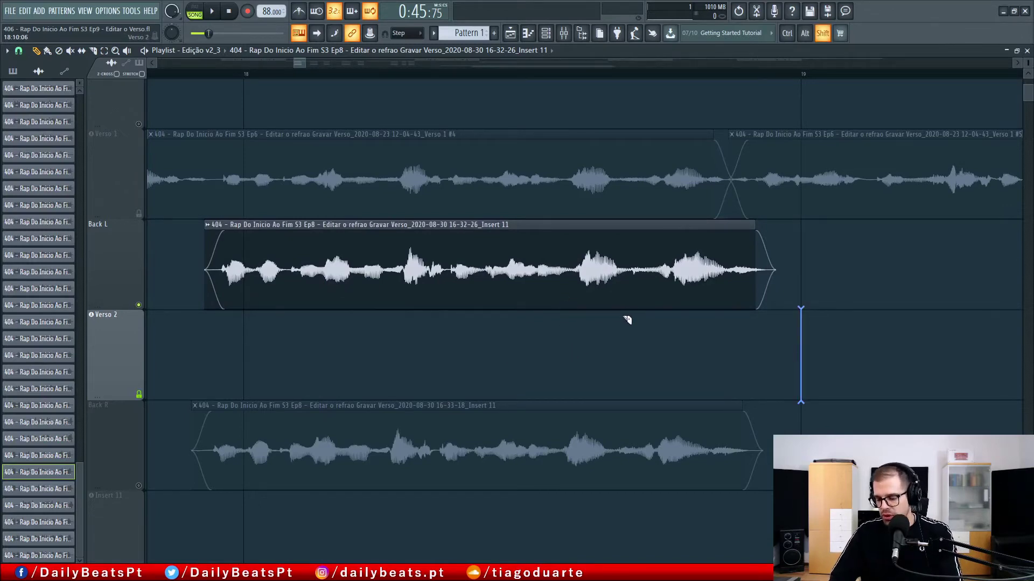
- Turn off grid snapping, slice Back L's first phrase before its last two loud peaks, nudge that slice slightly earlier and trim the overlap
left_click(19, 51)
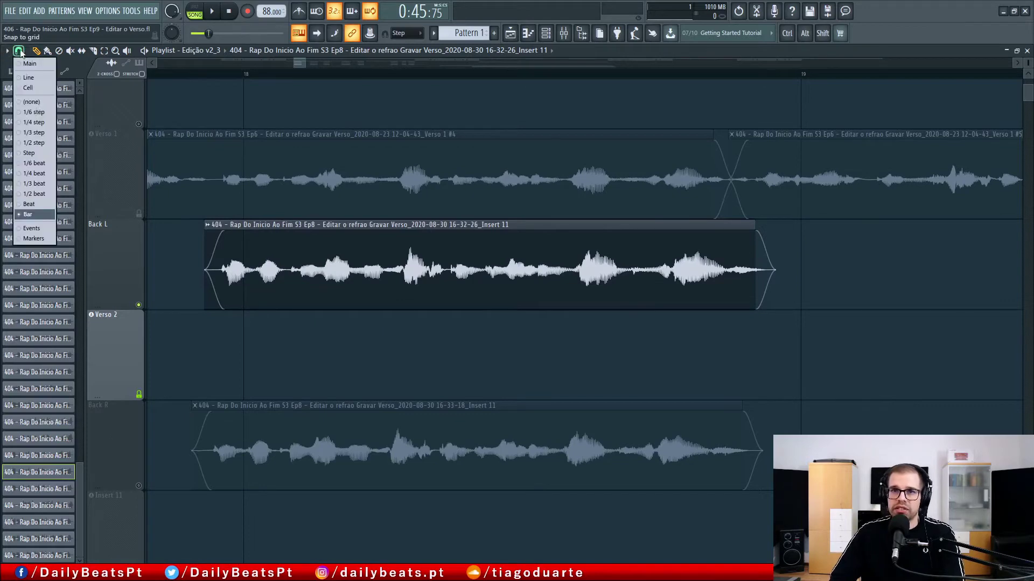
left_click(34, 106)
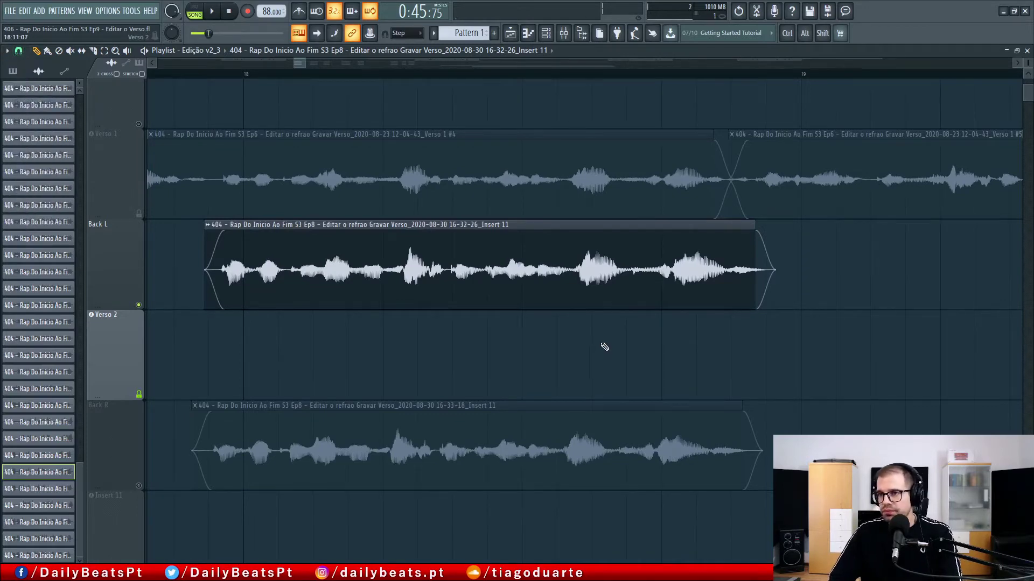
left_click_drag(567, 300, 562, 296)
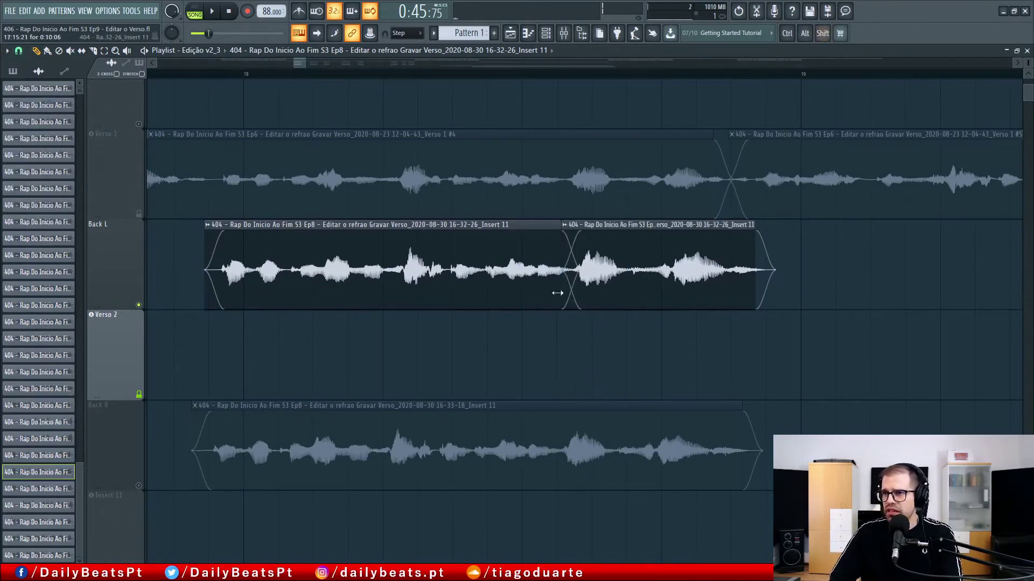
left_click_drag(652, 289, 646, 290)
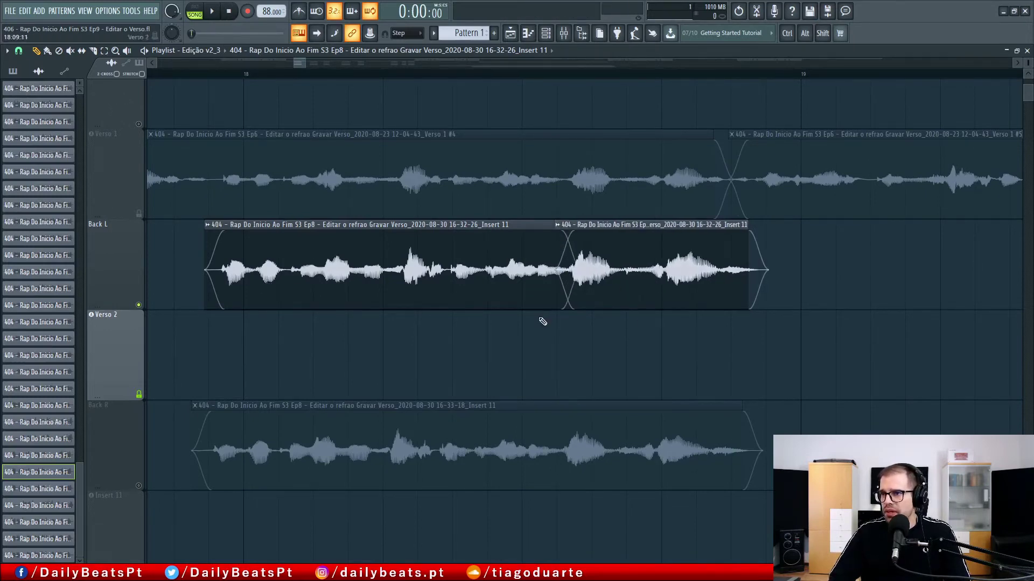
left_click(525, 295)
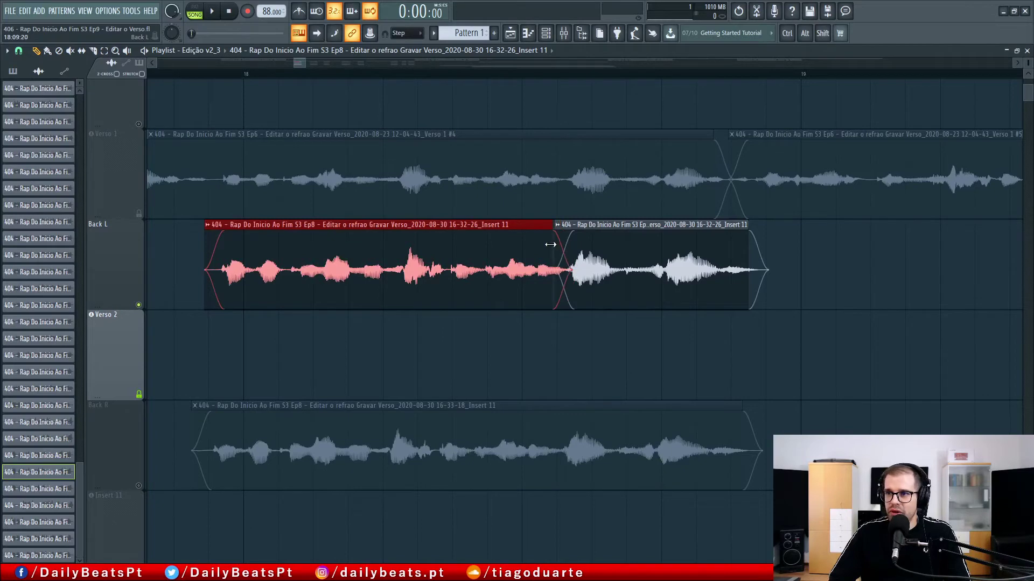
left_click(521, 361, "ctrl")
- Unmute Verso 1, set the 16-32-26 take's channel volume to 70%, and start playback from before the first phrase
left_click(140, 215)
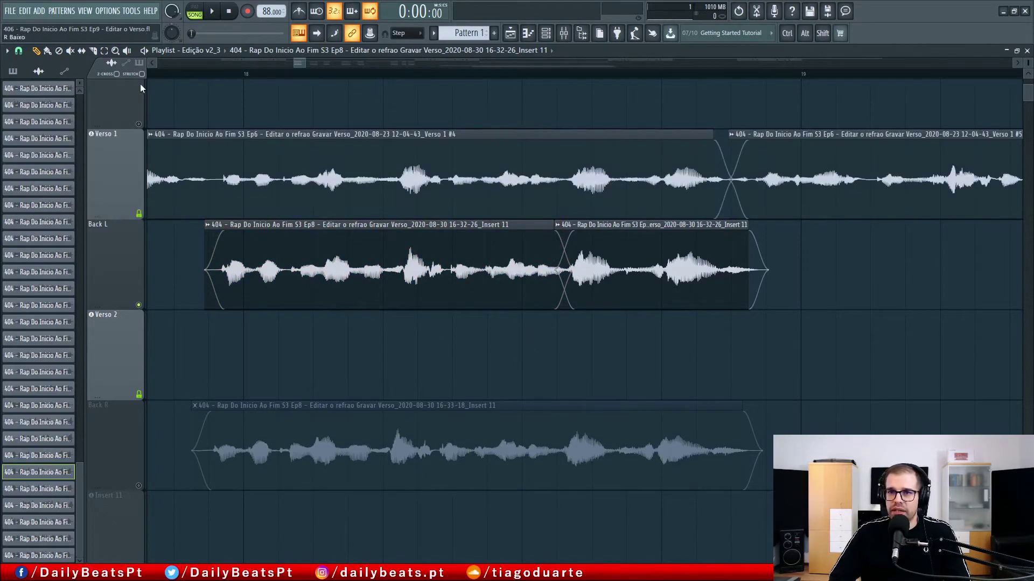
scroll(196, 99, "down", 8)
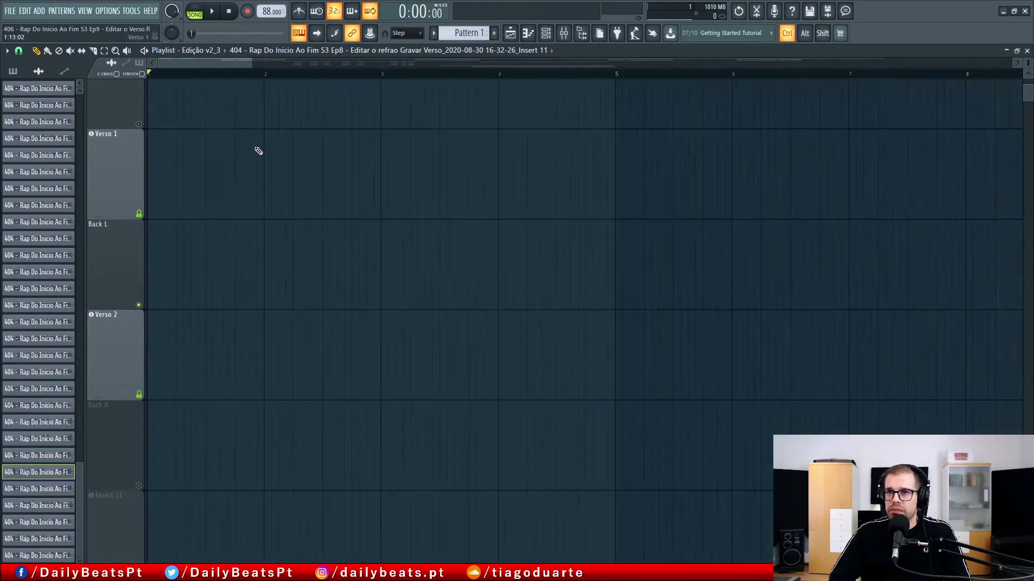
scroll(372, 116, "up", 8)
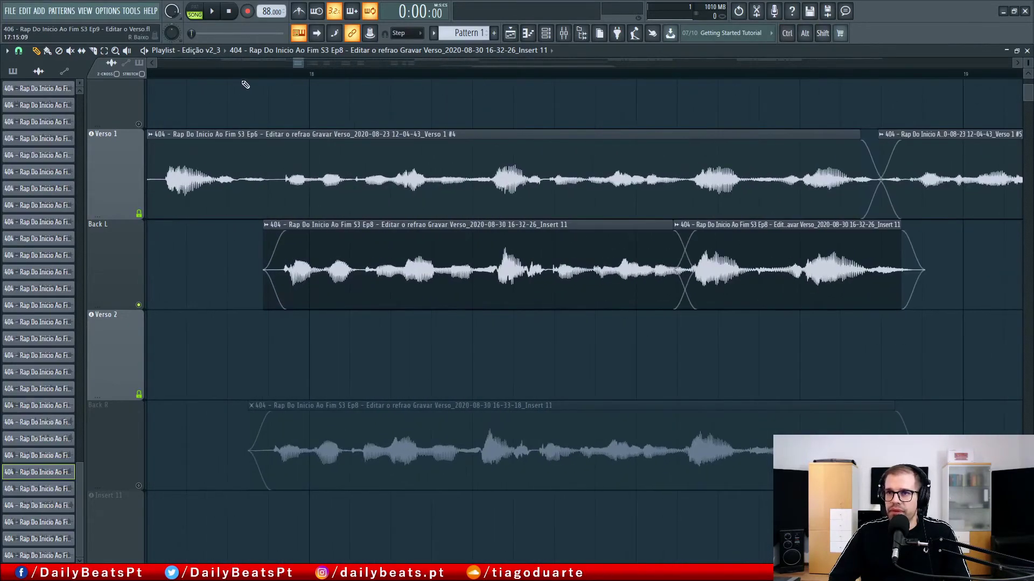
left_click_drag(474, 204, 420, 218)
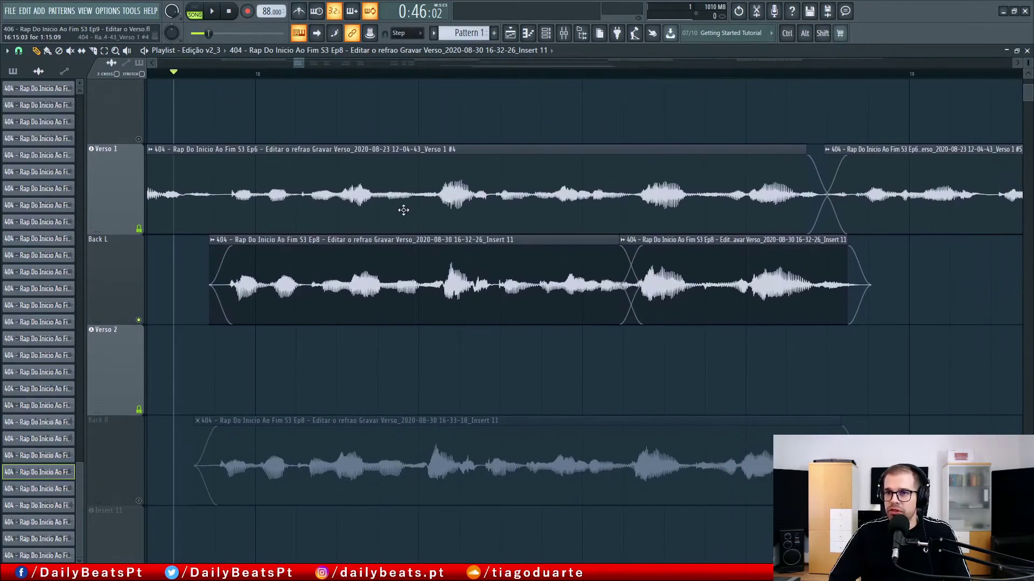
double_click(447, 294)
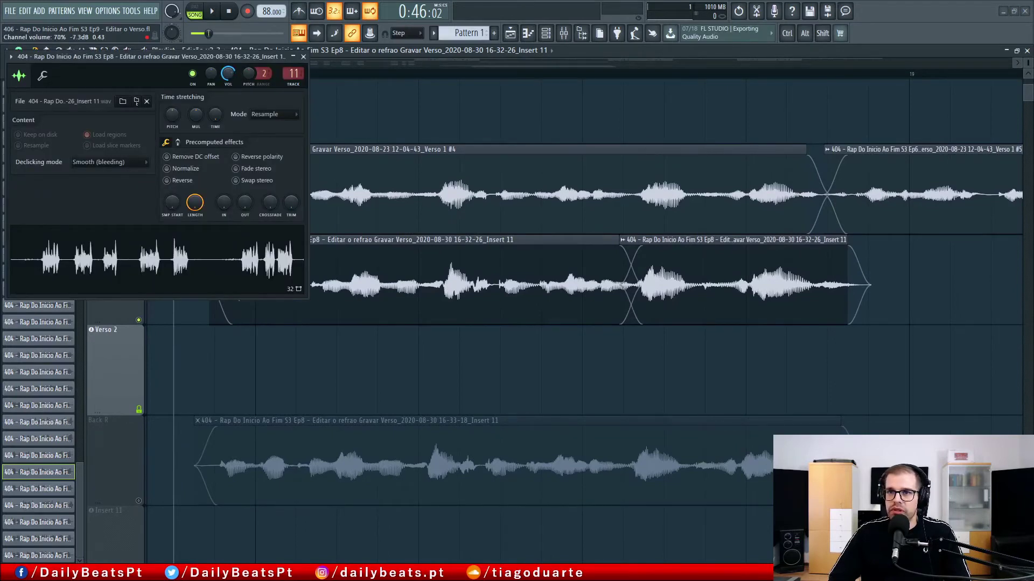
key("space")
left_click(303, 57)
- Shift Back L's second phrase near bar 20 slightly later to line up with Verso 1 during playback
left_click_drag(671, 316, 235, 289)
left_click_drag(738, 314, 345, 316)
left_click_drag(783, 316, 370, 336)
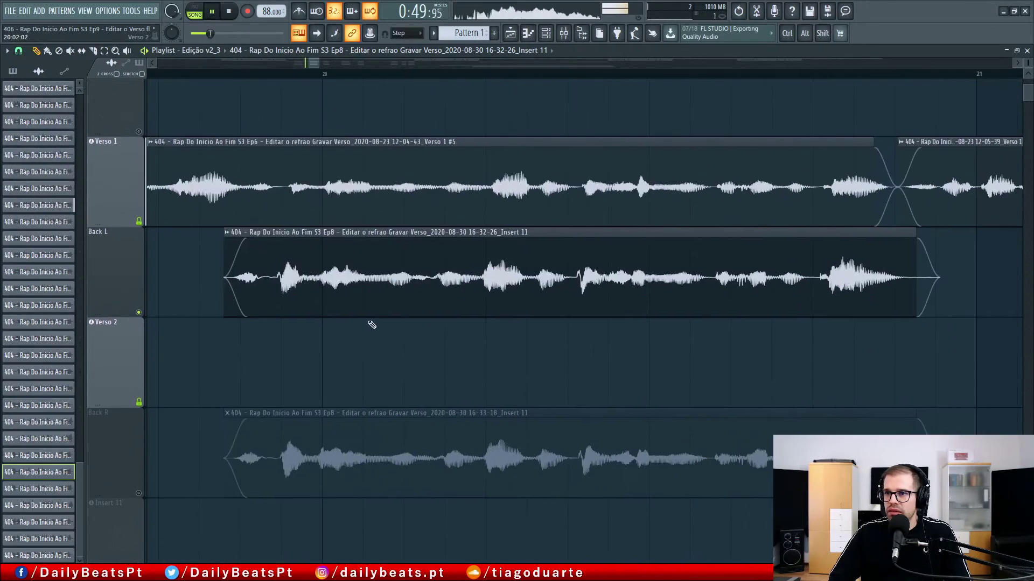
left_click_drag(385, 297, 403, 296)
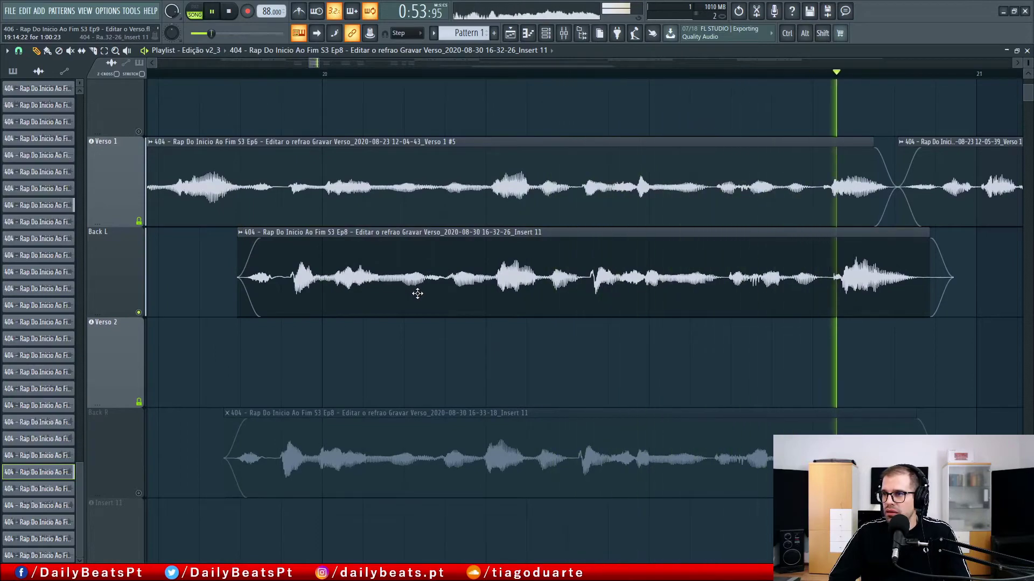
key("space")
left_click_drag(470, 293, 325, 293)
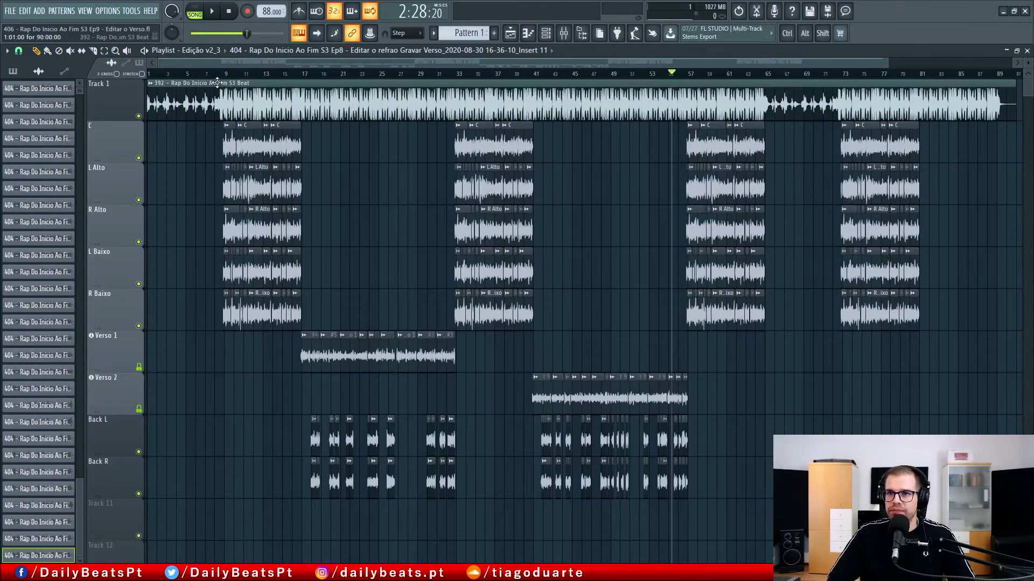
- Play the arrangement from before the first chorus, check the 16-32-26 take's settings, pan the 16-33-18 take and lower its channel volume to 35%
left_click(213, 73)
key("space")
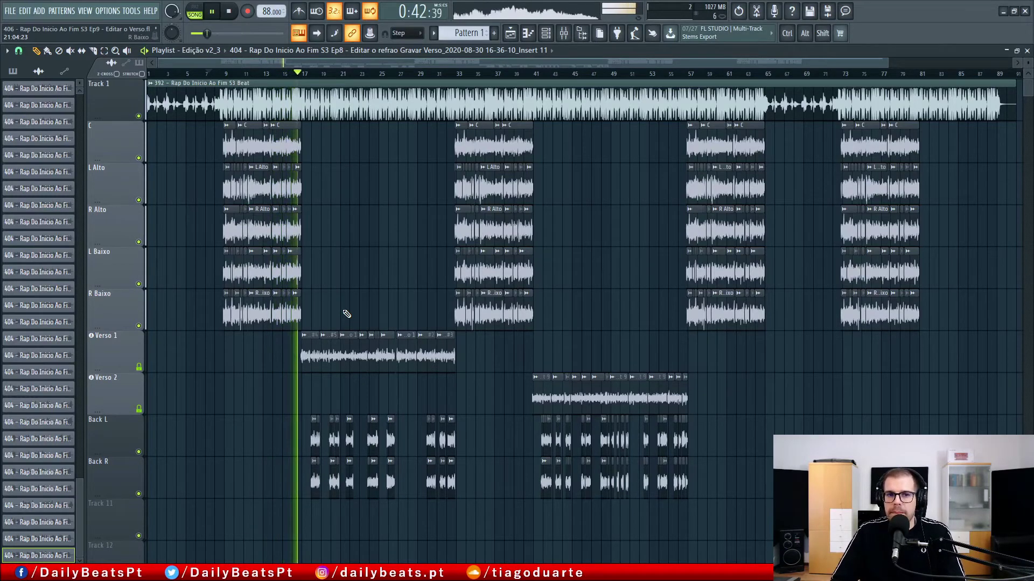
double_click(373, 436)
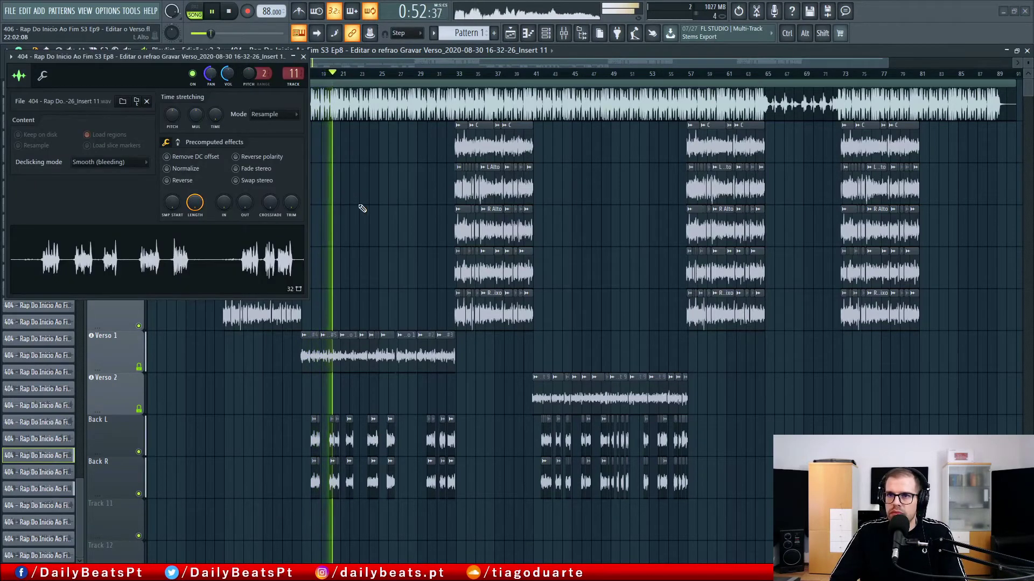
double_click(321, 102)
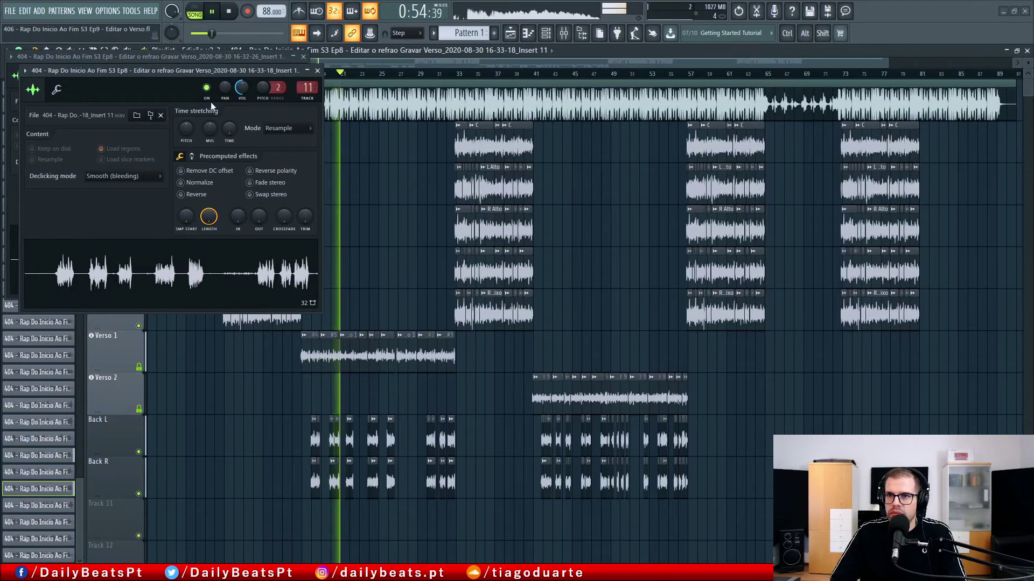
left_click_drag(246, 70, 536, 56)
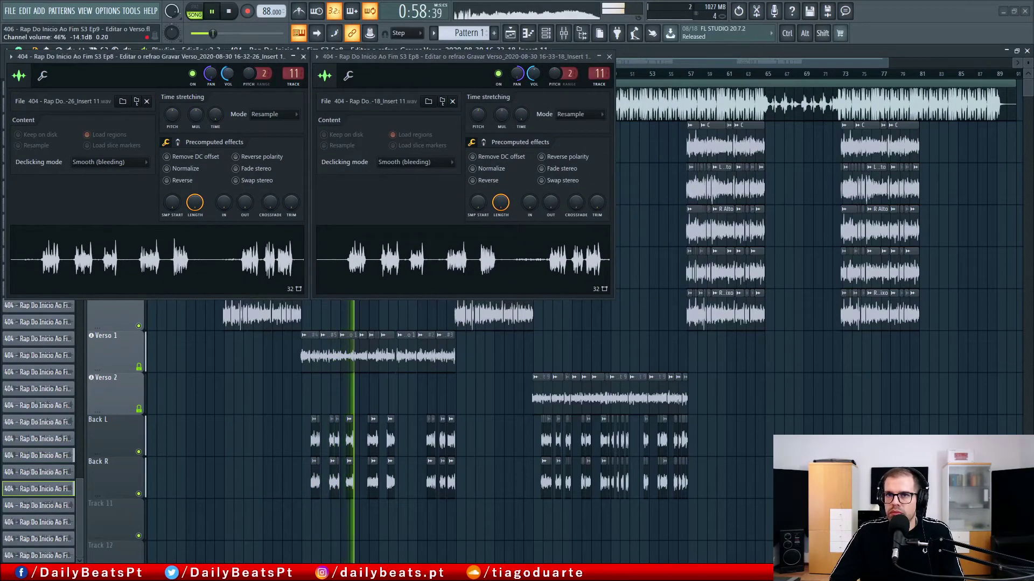
left_click_drag(533, 74, 533, 90)
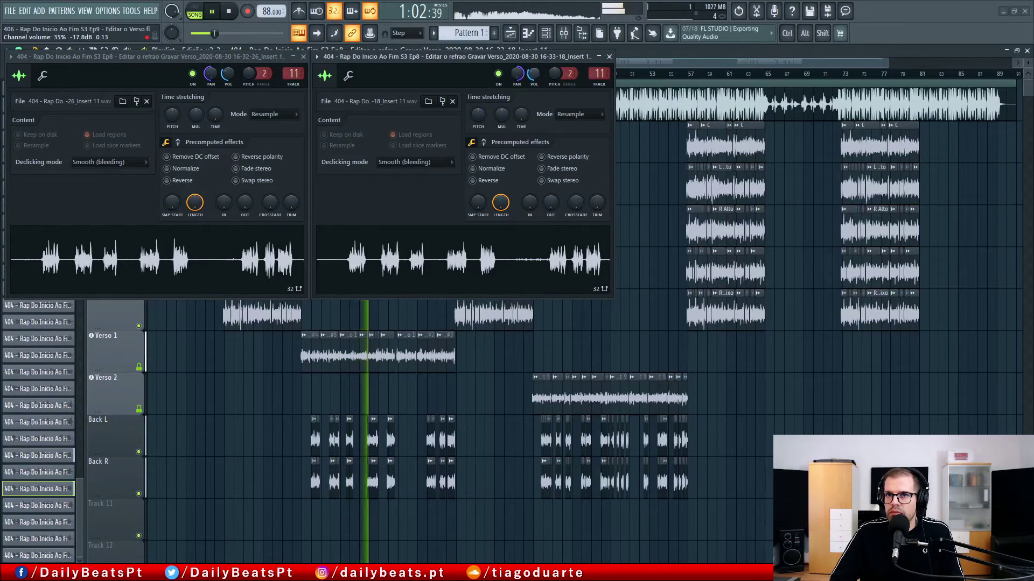
left_click(609, 57)
key("Escape")
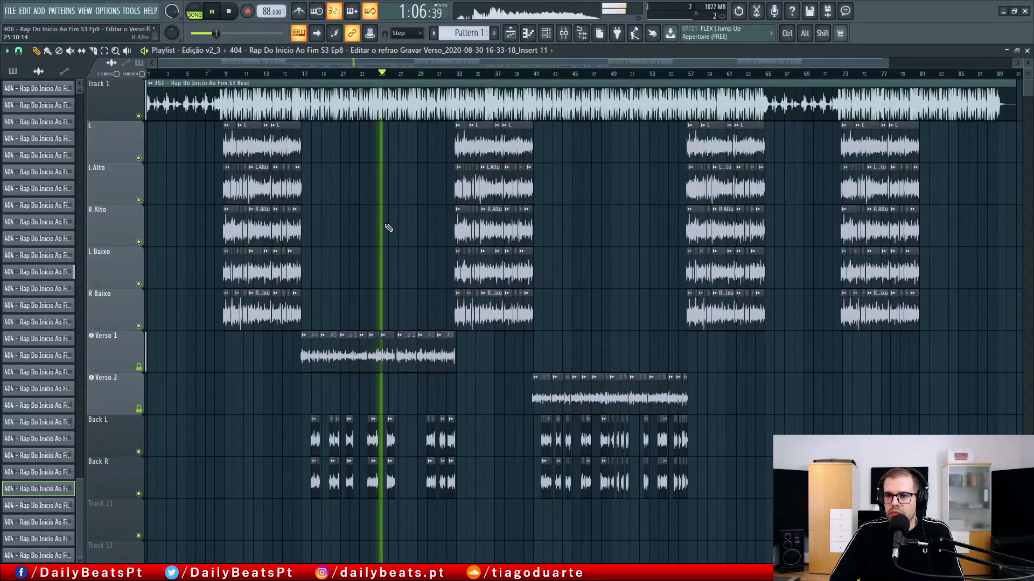
- Save the project and stop playback after listening to the arrangement
key("ctrl")
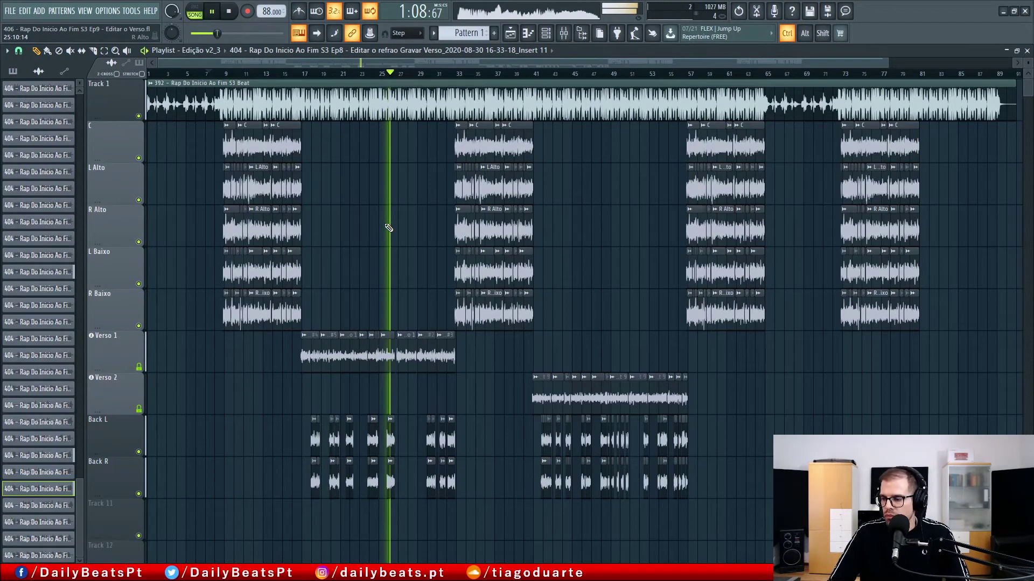
key("ctrl+s")
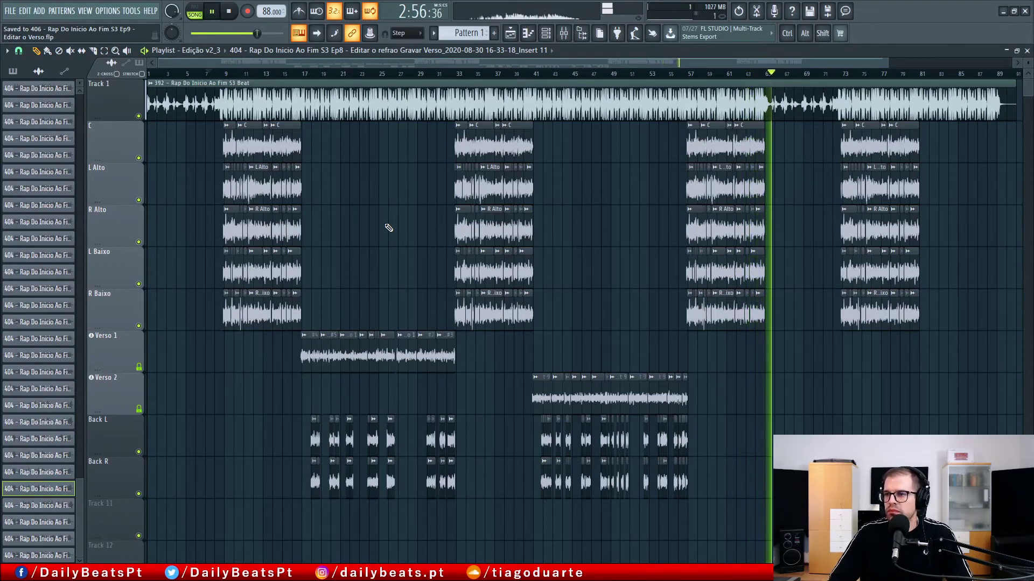
key("space")
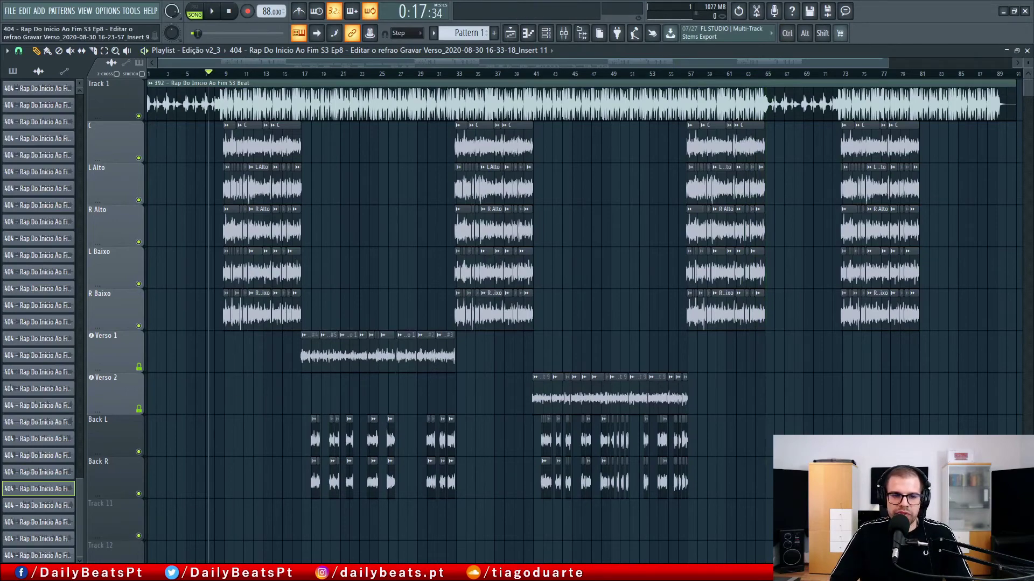